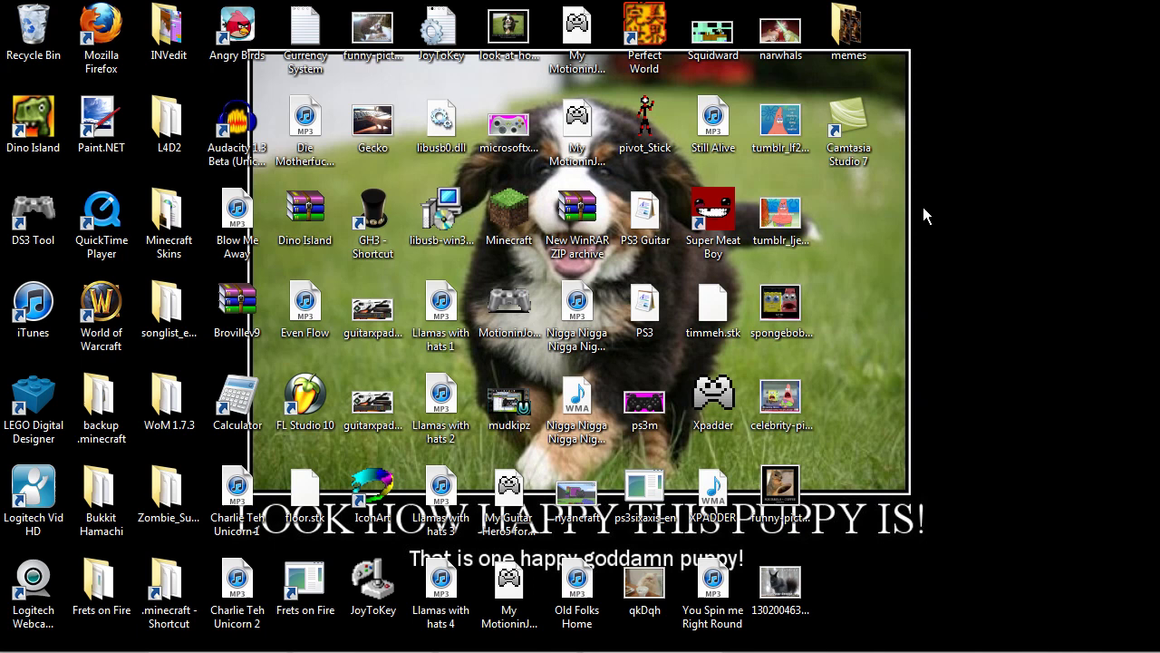
Step: Launch Xpadder from its desktop shortcut and move its window aside
{"action": "left_click", "coordinate": [721, 405]}
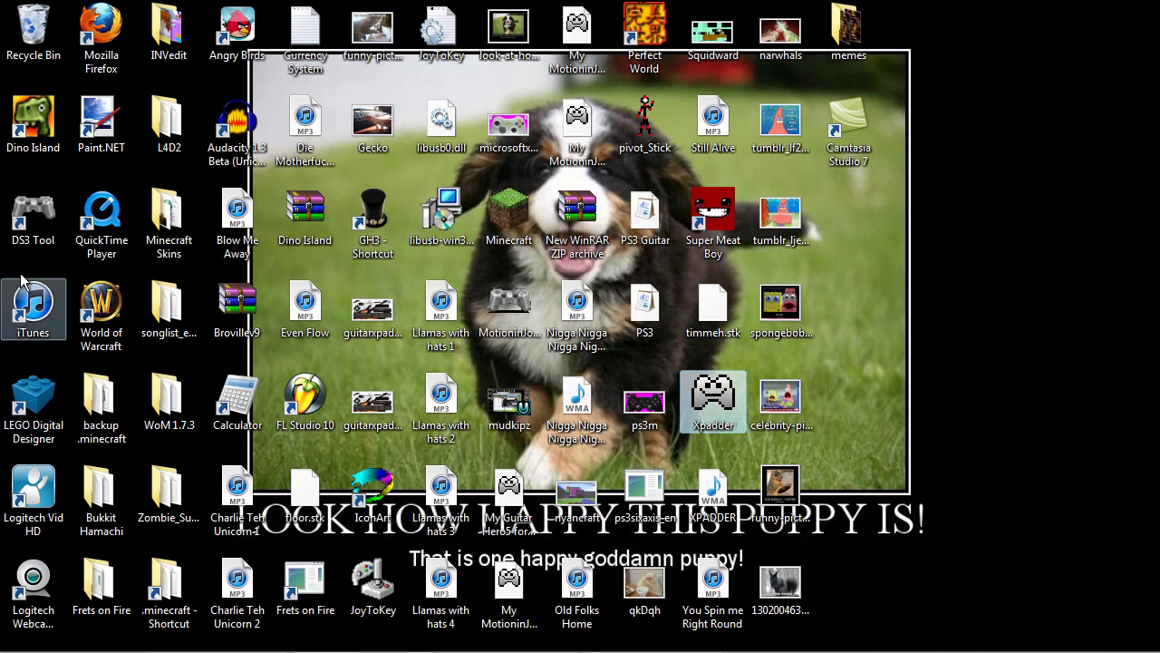
{"action": "left_click", "coordinate": [21, 227]}
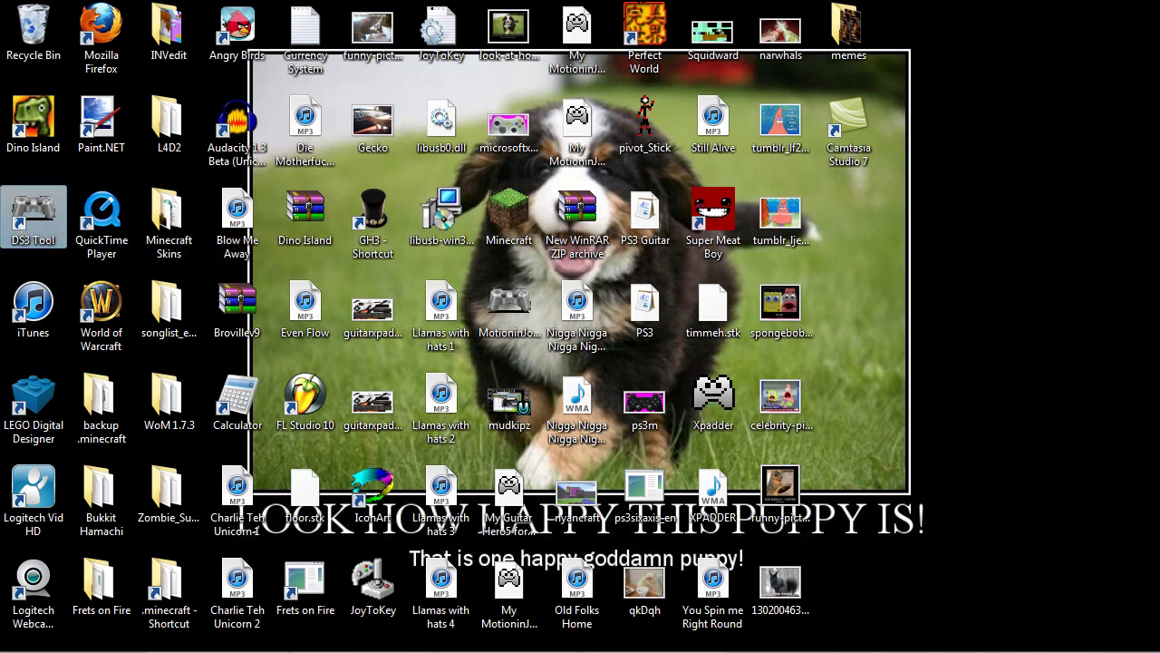
{"action": "left_click", "coordinate": [1063, 326]}
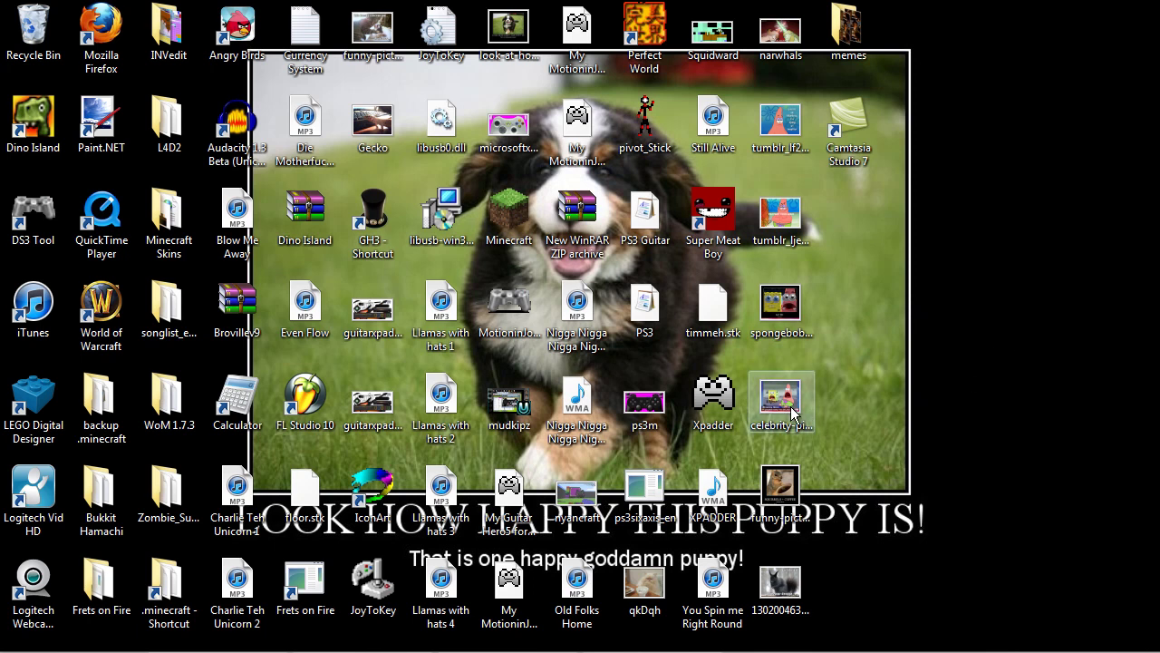
{"action": "double_click", "coordinate": [712, 399]}
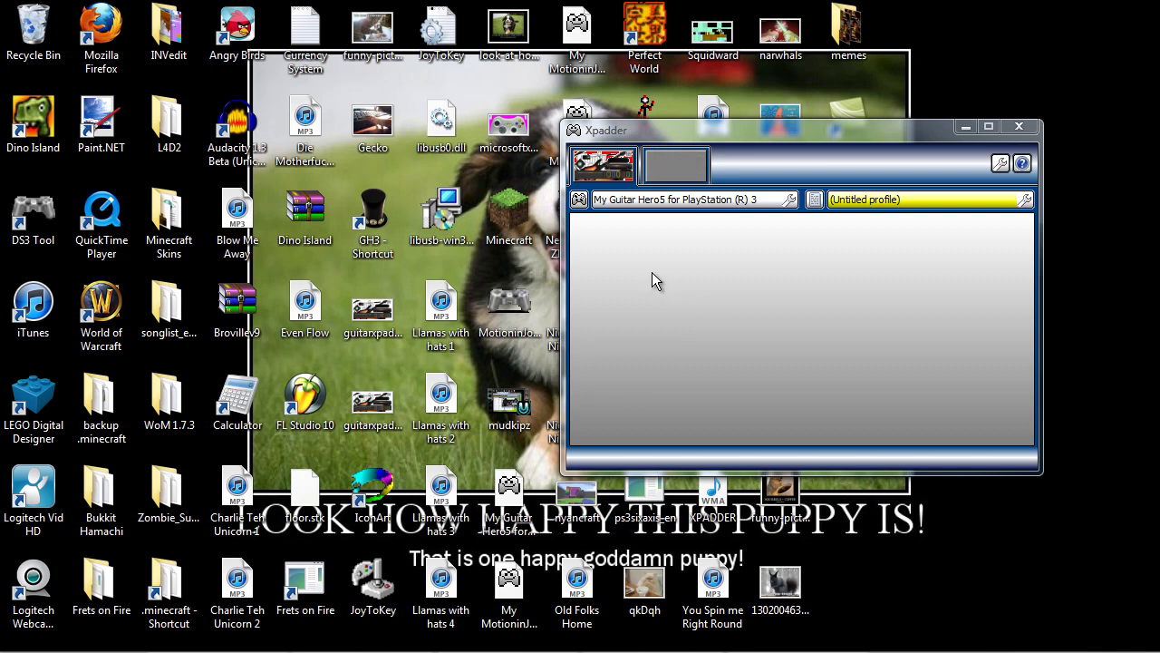
{"action": "left_click_drag", "start_coordinate": [781, 130], "coordinate": [850, 142]}
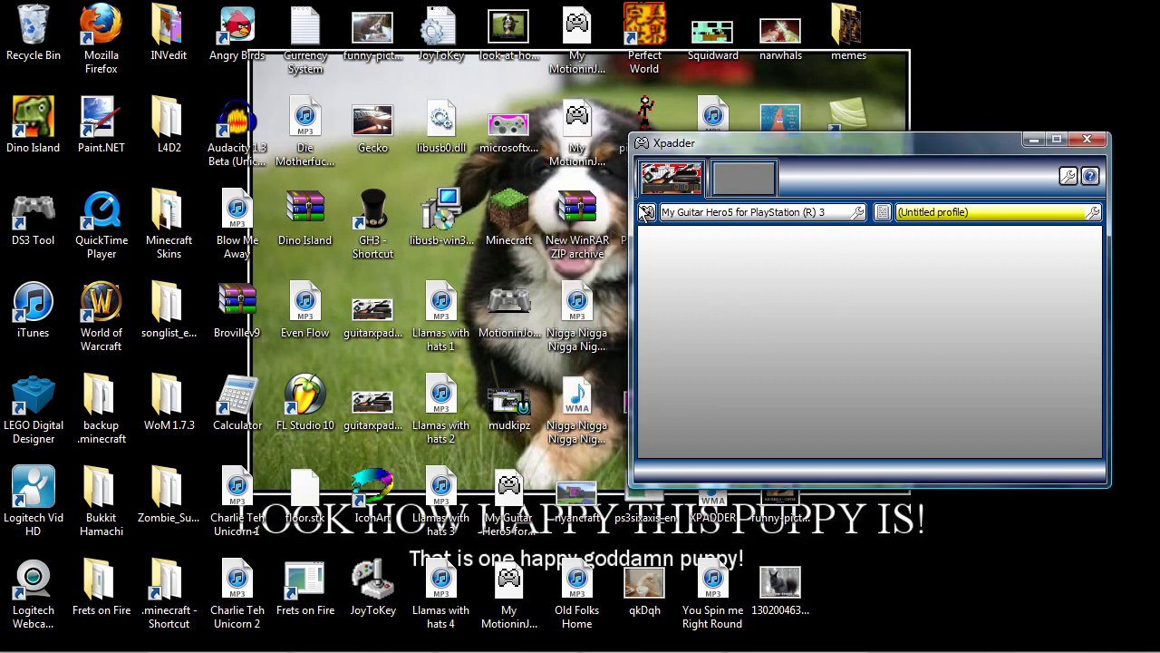
Step: Switch to the empty second controller slot and bring up its layout options menu
{"action": "left_click", "coordinate": [647, 213]}
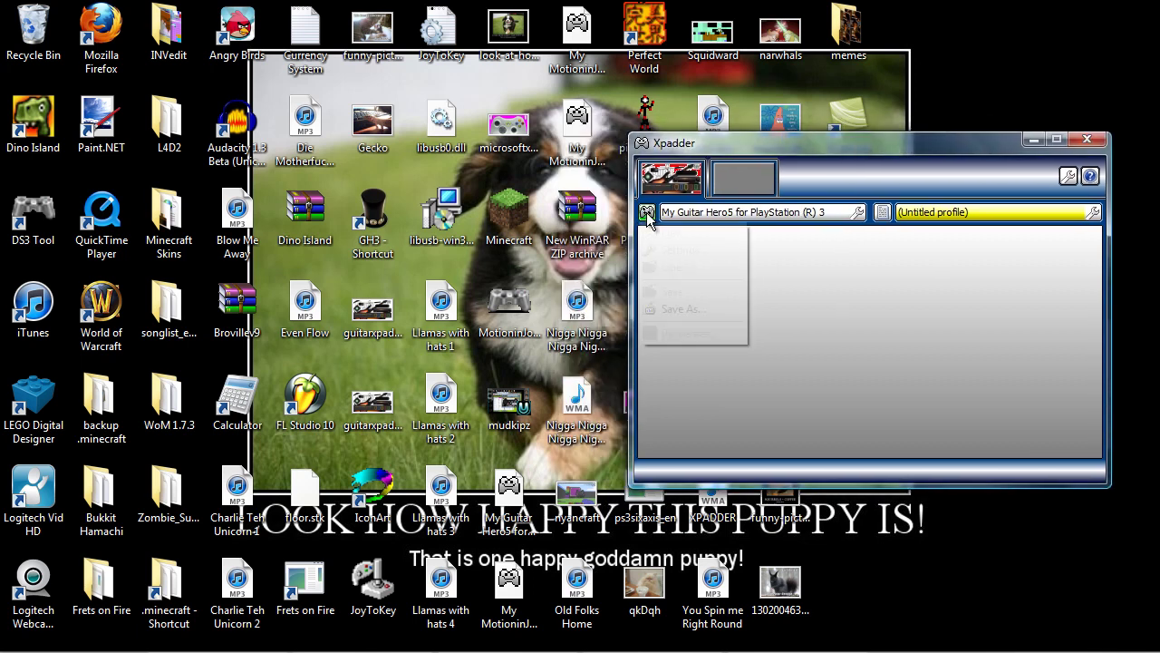
{"action": "left_click", "coordinate": [802, 231]}
{"action": "left_click", "coordinate": [748, 186]}
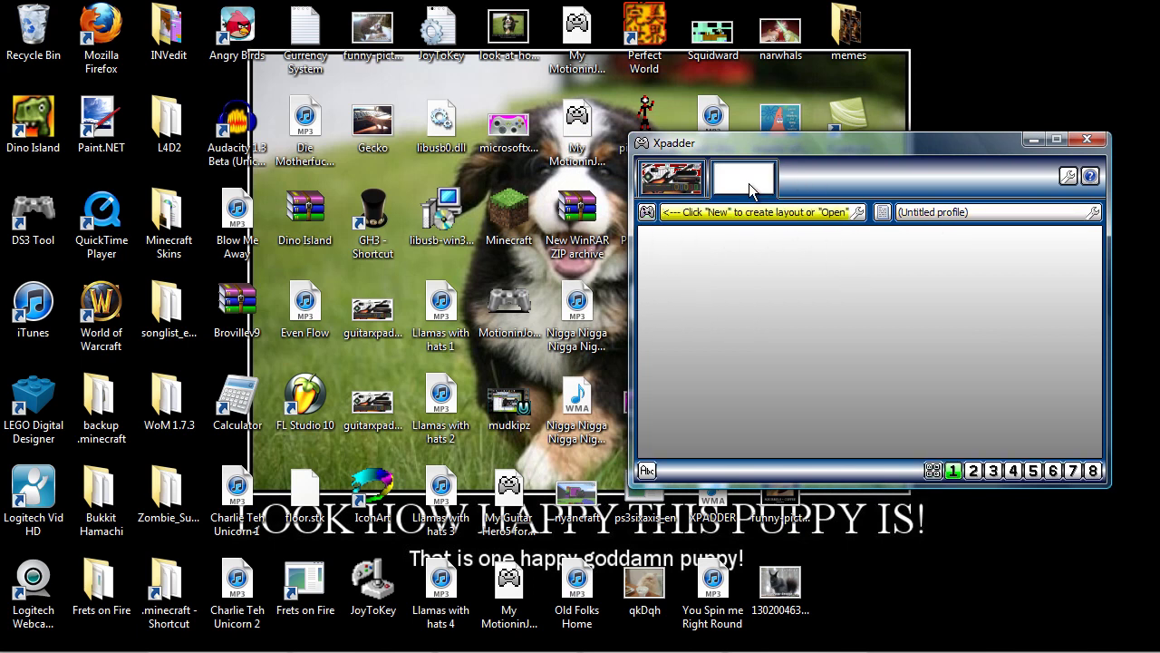
{"action": "left_click", "coordinate": [648, 212]}
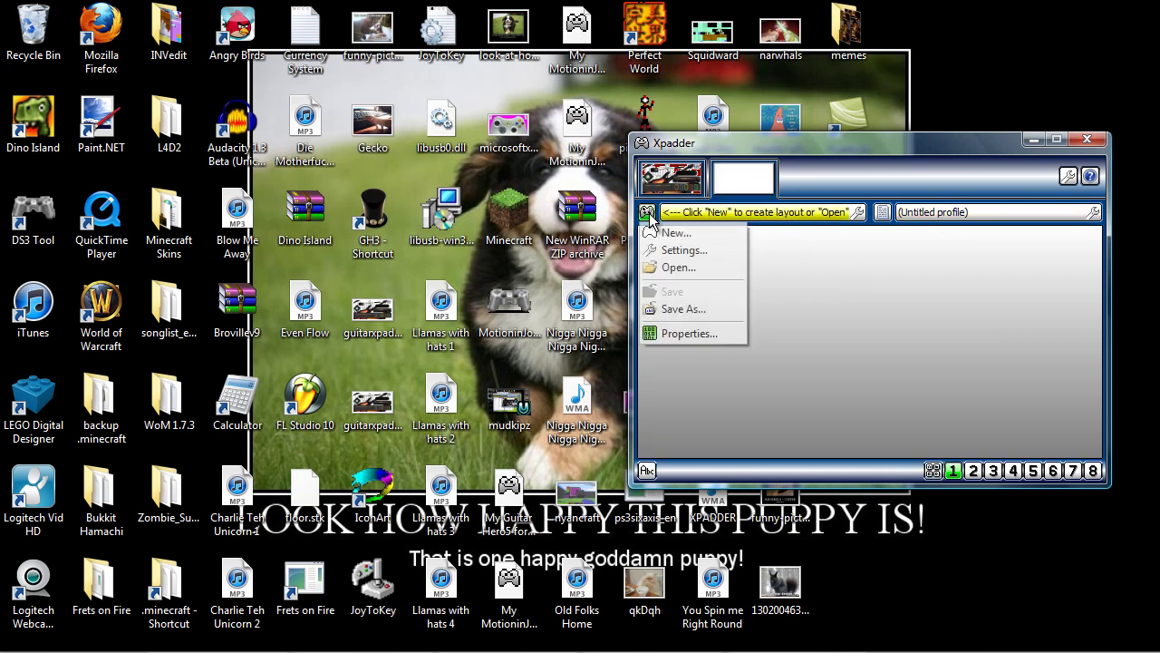
Step: Create a new controller layout and load the ps3m controller picture as its image
{"action": "left_click", "coordinate": [673, 266]}
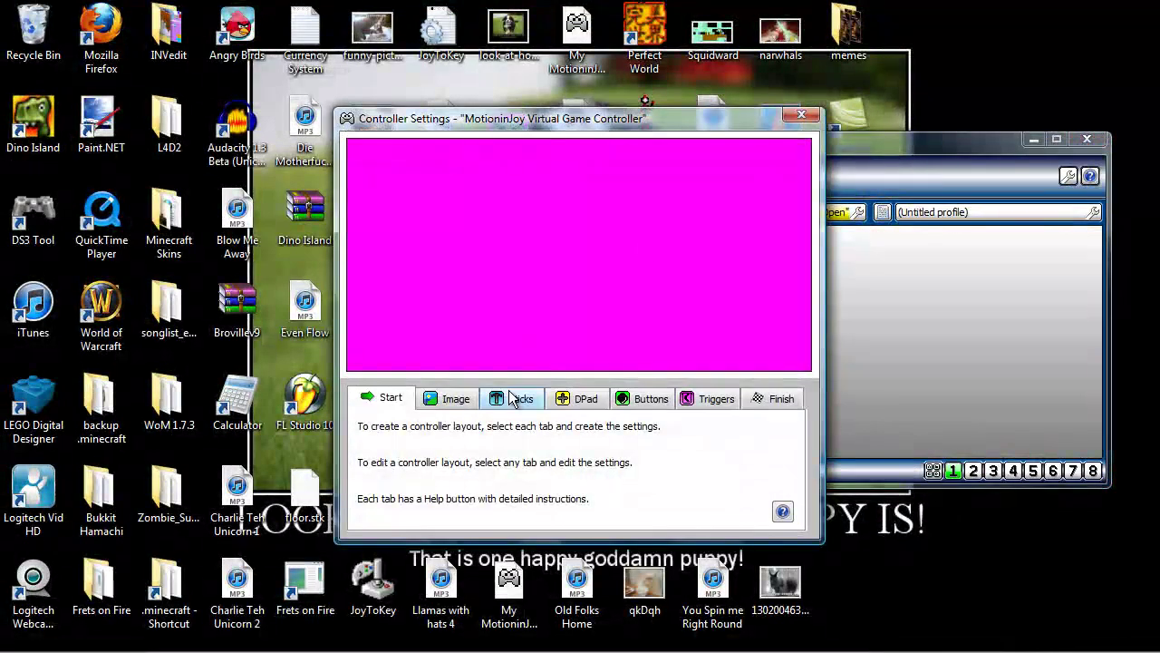
{"action": "left_click", "coordinate": [456, 399]}
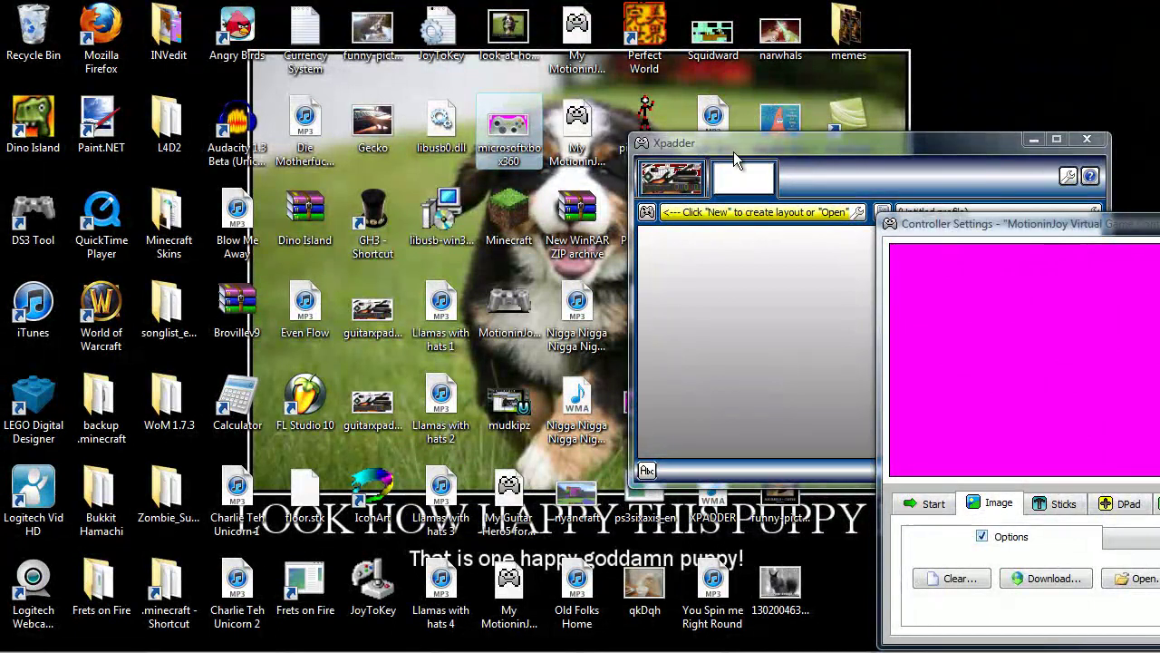
{"action": "left_click_drag", "start_coordinate": [705, 146], "coordinate": [1011, 101]}
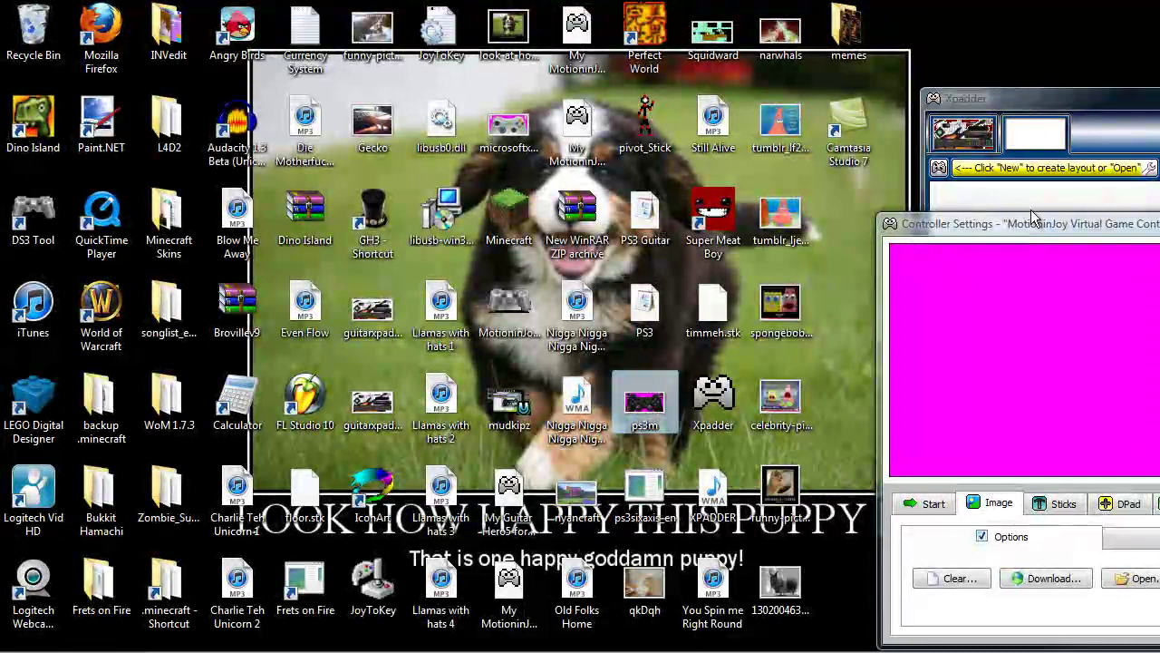
{"action": "left_click_drag", "start_coordinate": [1011, 226], "coordinate": [523, 96]}
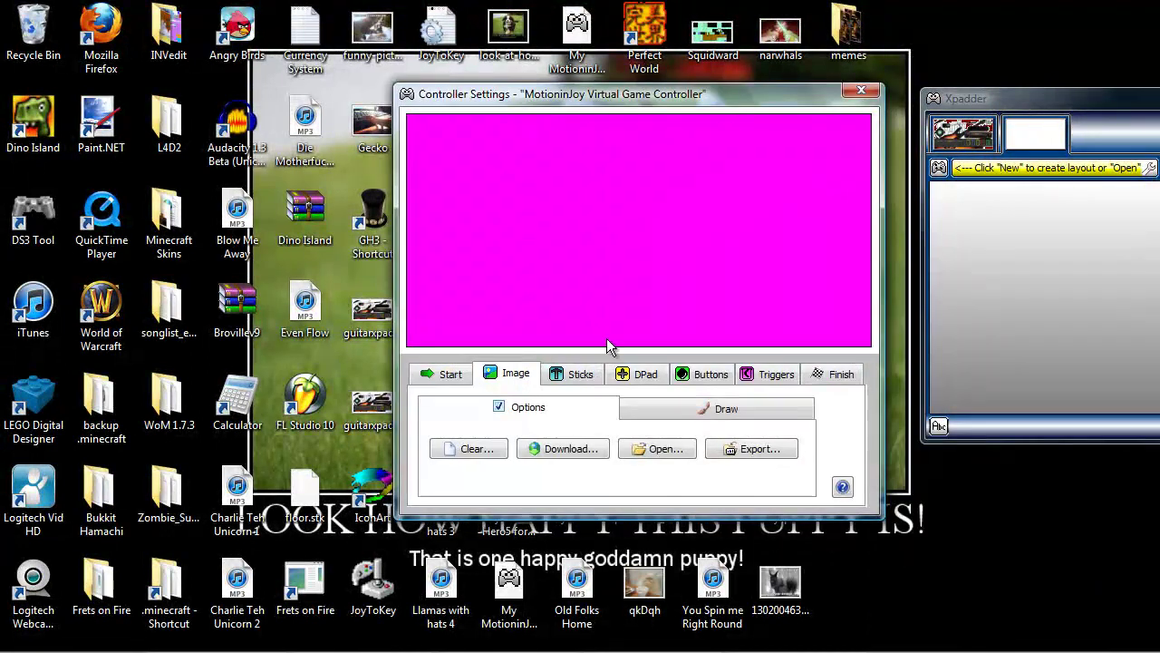
{"action": "left_click", "coordinate": [643, 451]}
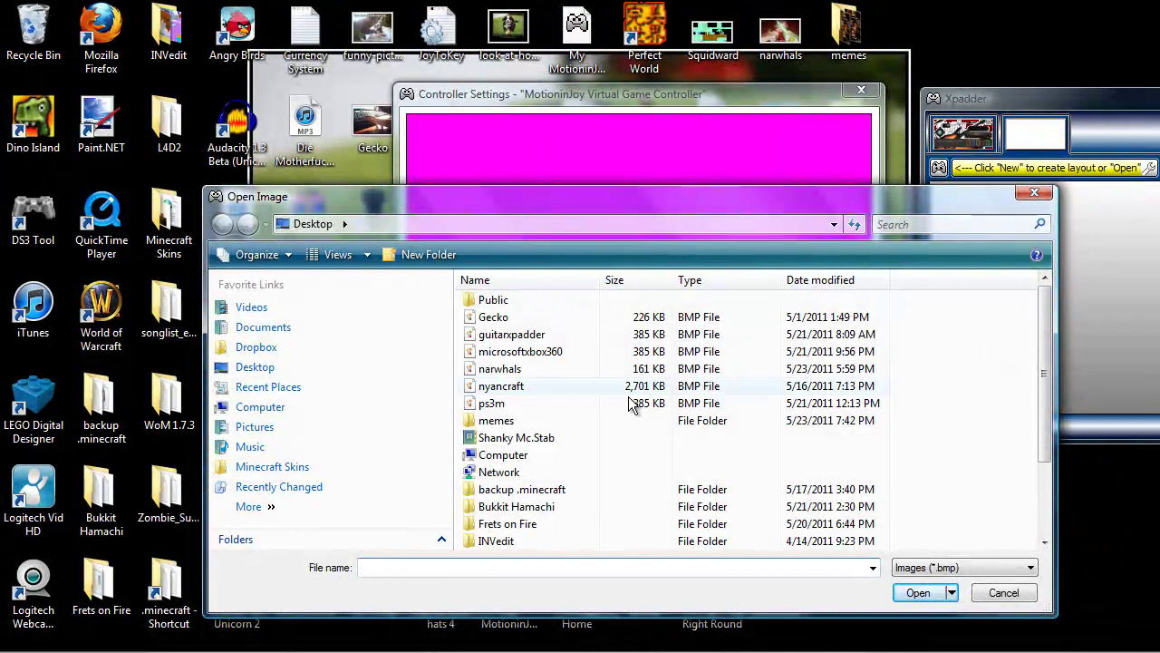
{"action": "double_click", "coordinate": [489, 403]}
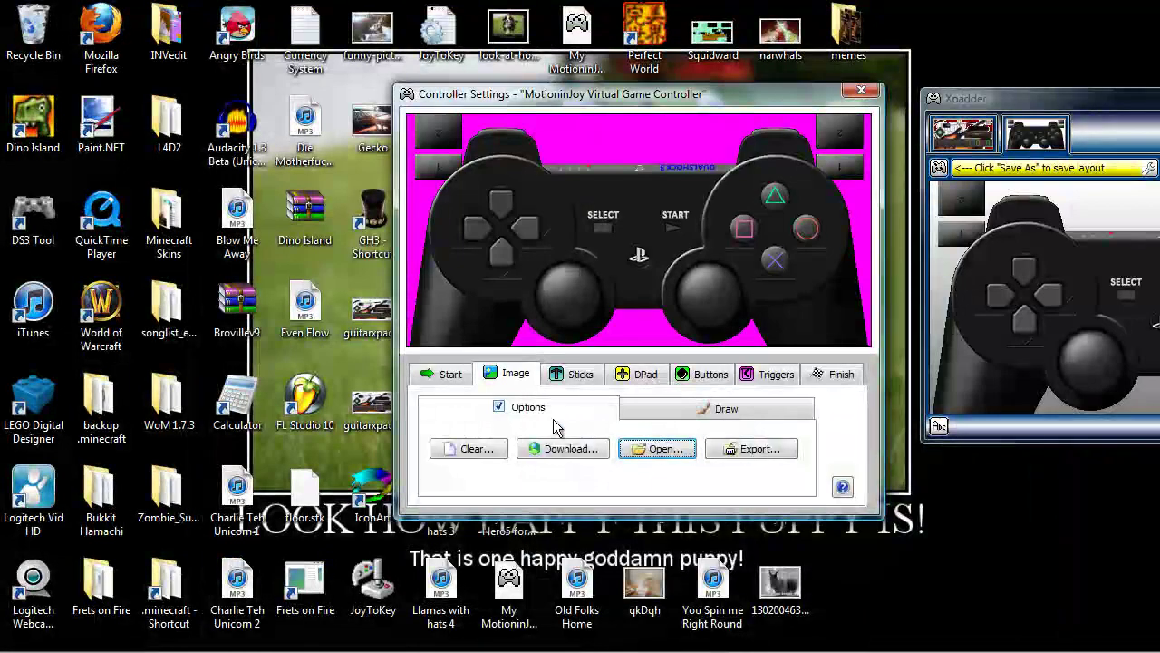
Step: Enable Stick 1 on the Sticks tab, cancelling the direction prompt
{"action": "left_click_drag", "start_coordinate": [734, 106], "coordinate": [632, 79]}
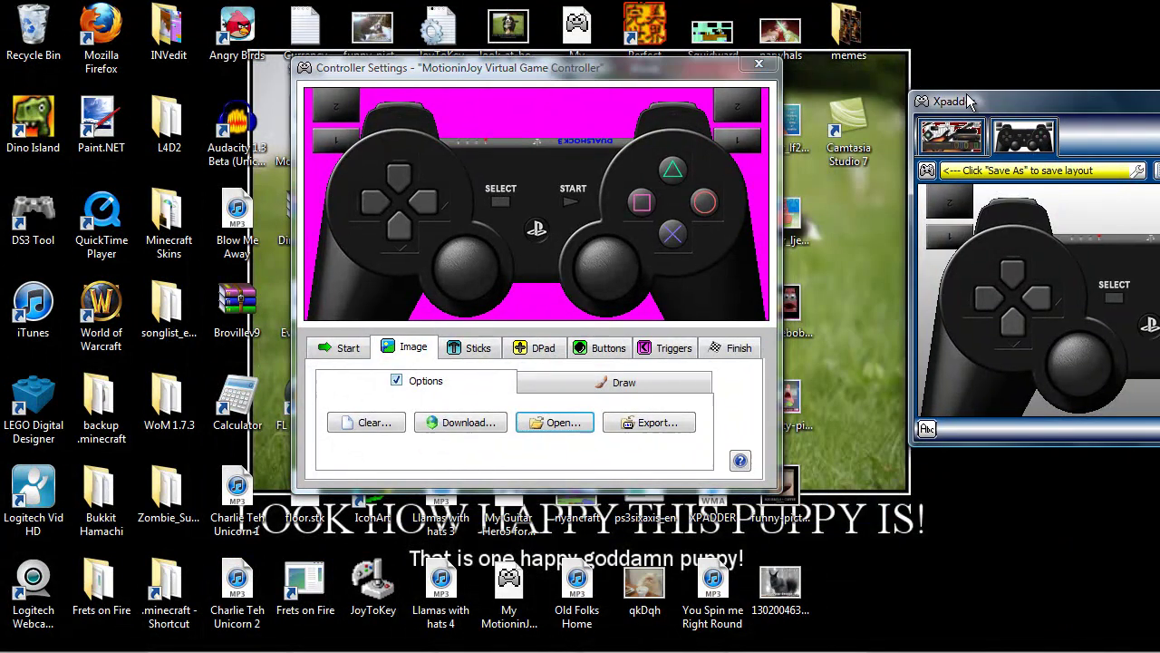
{"action": "left_click", "coordinate": [468, 353]}
{"action": "left_click", "coordinate": [332, 418]}
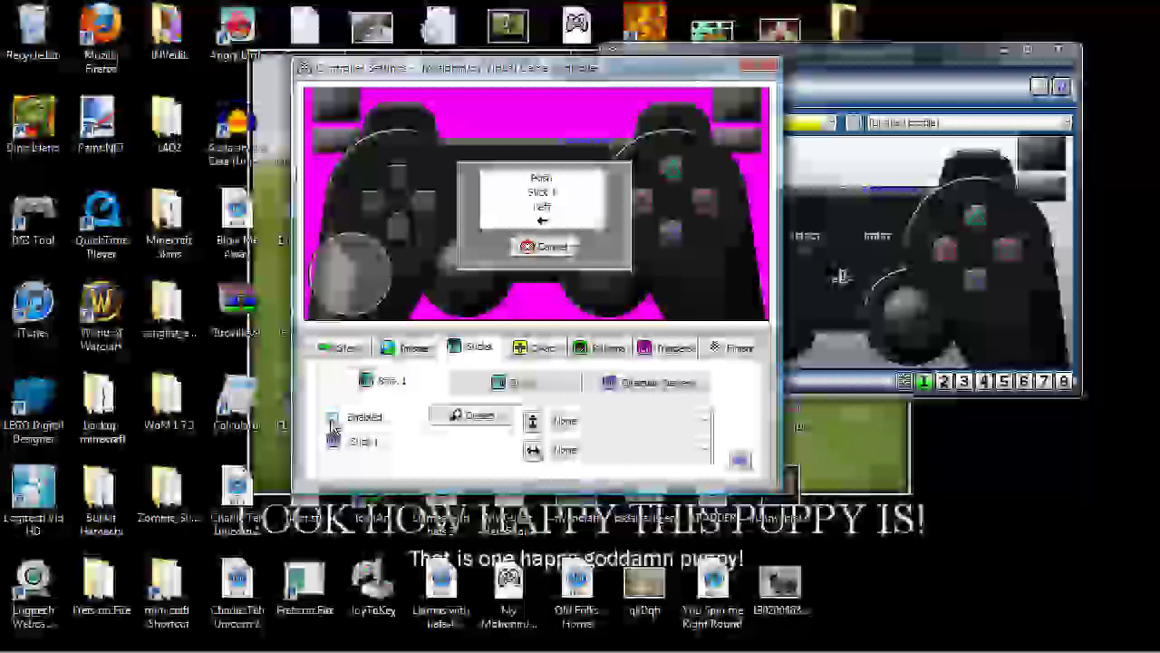
{"action": "left_click", "coordinate": [549, 247]}
Step: Launch DS3 Tool, enable the controller, and re-enable Stick 1 detection in Xpadder
{"action": "double_click", "coordinate": [24, 226]}
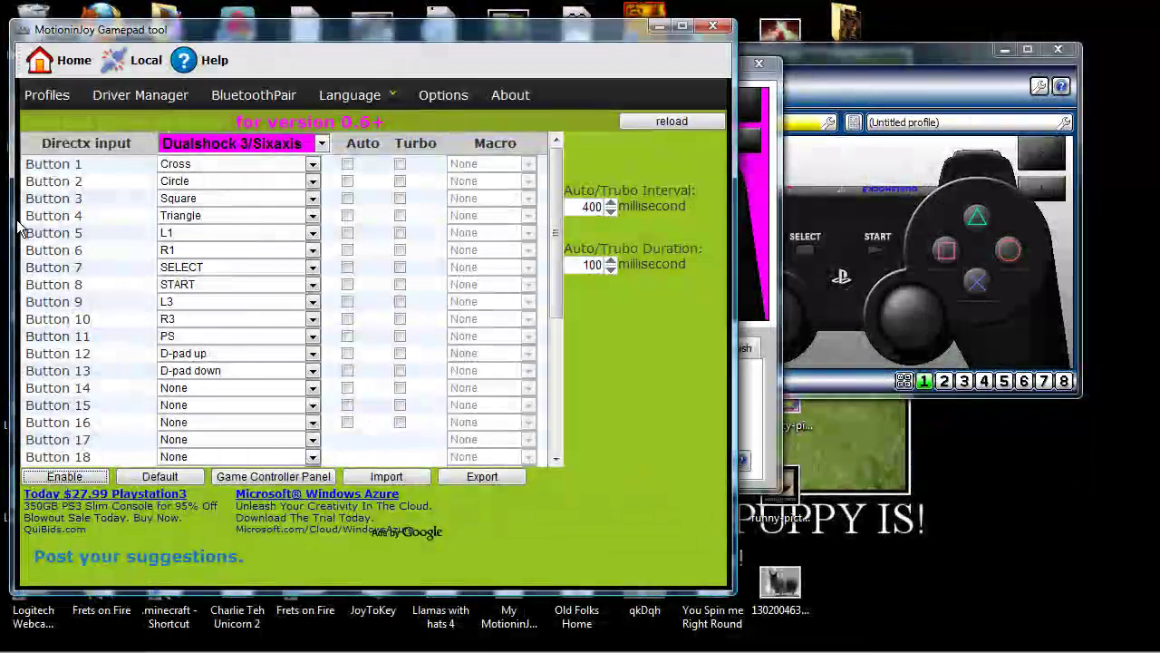
{"action": "left_click", "coordinate": [65, 477]}
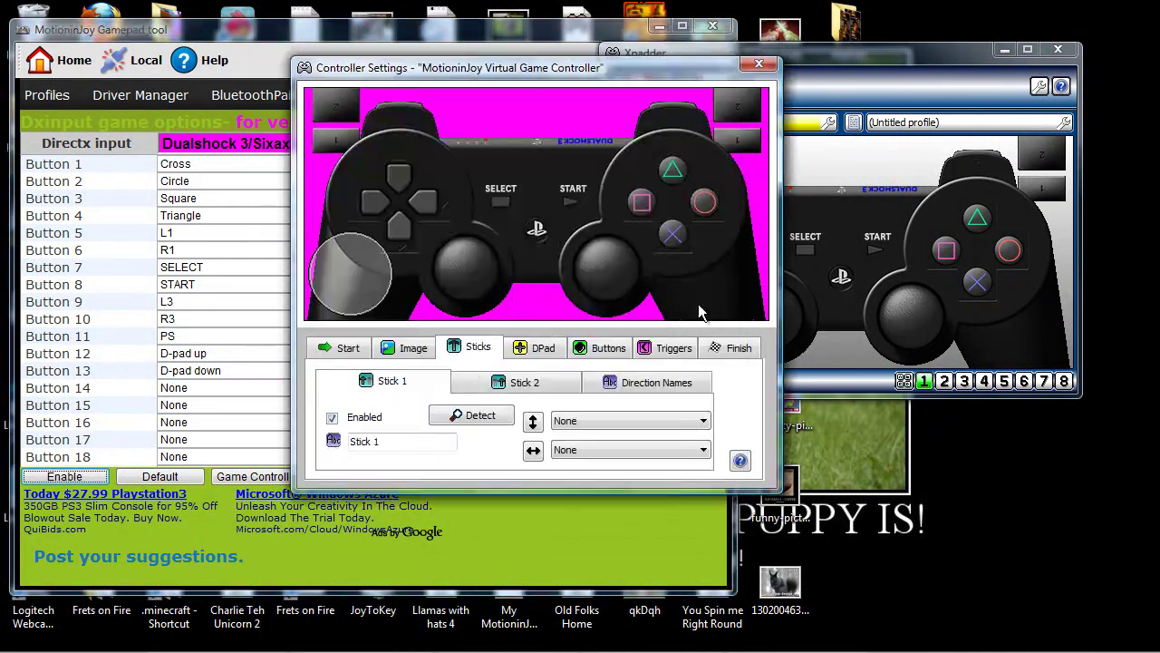
{"action": "left_click", "coordinate": [332, 418]}
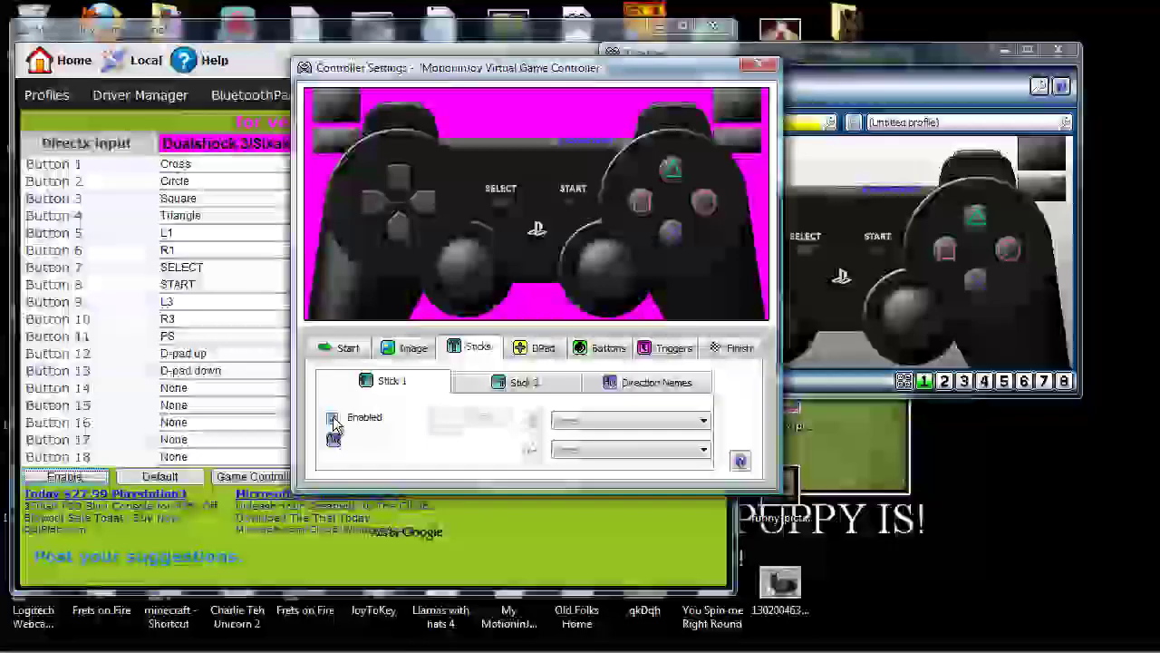
{"action": "left_click", "coordinate": [333, 419]}
{"action": "left_click", "coordinate": [530, 246]}
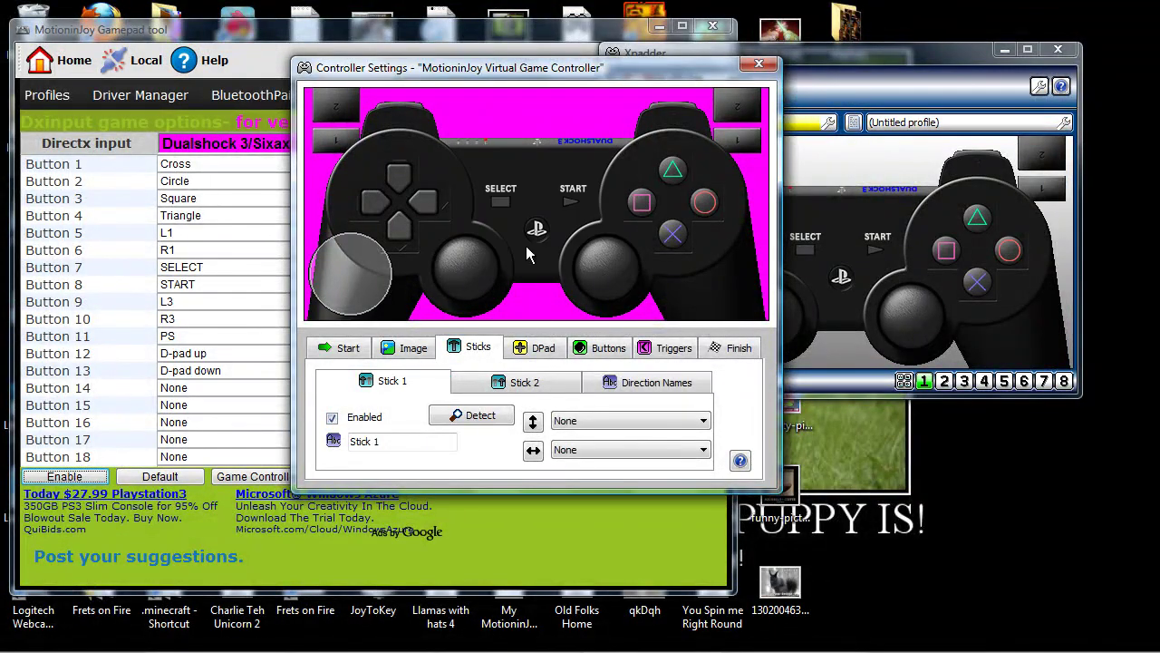
Step: Check the connected controllers list on MotioninJoy's controller mode page
{"action": "left_click", "coordinate": [50, 98]}
{"action": "left_click", "coordinate": [51, 96]}
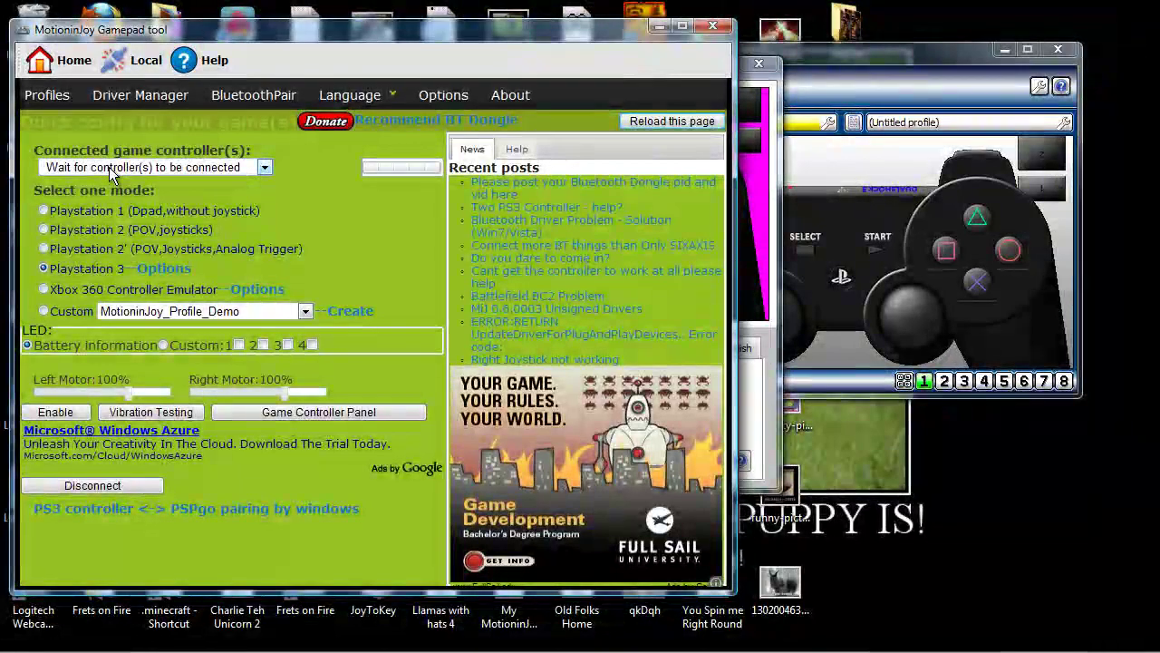
{"action": "left_click", "coordinate": [243, 172]}
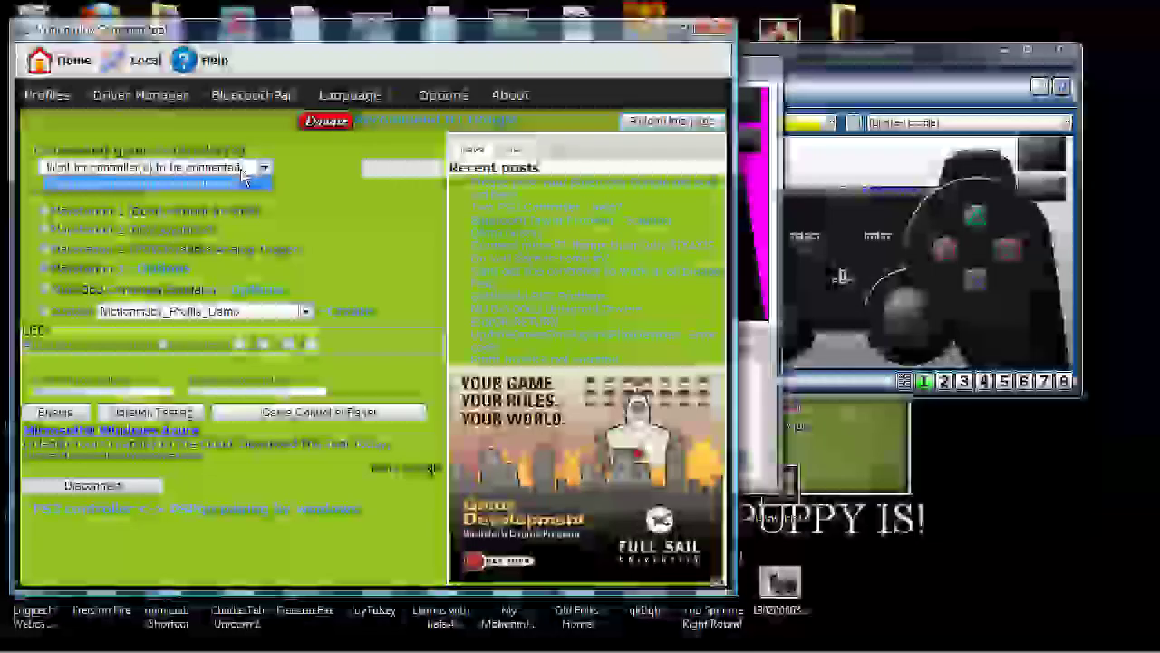
{"action": "left_click", "coordinate": [243, 182]}
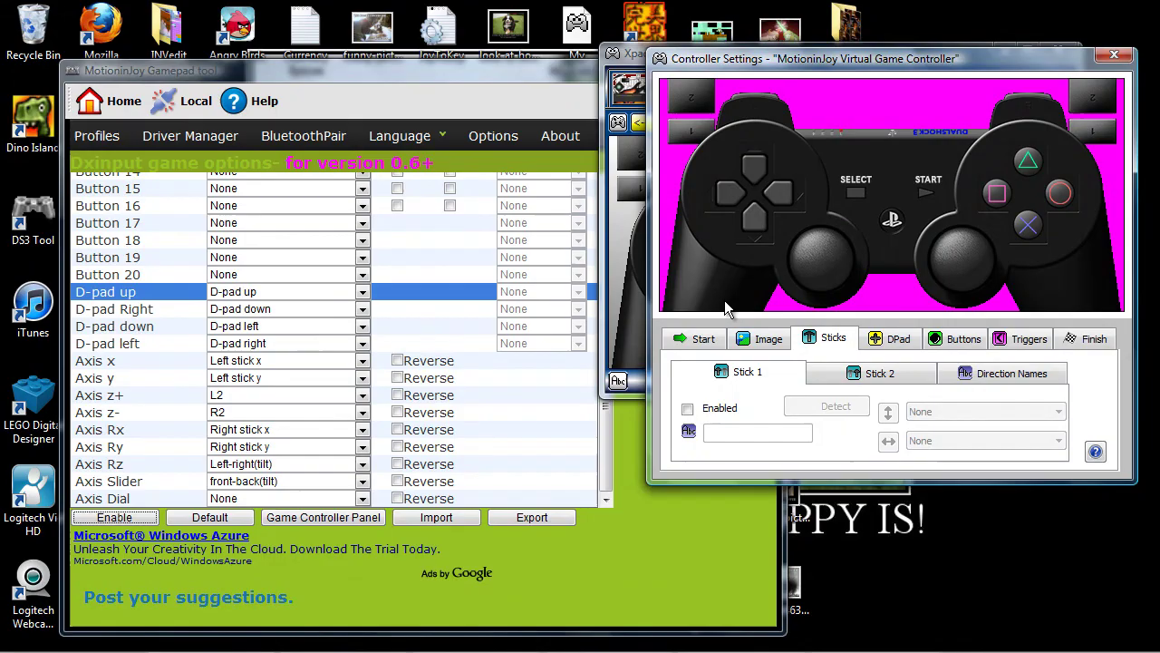
Step: Place Stick 1 on the left stick and enable Stick 2 on axes RY and RX
{"action": "left_click", "coordinate": [687, 410]}
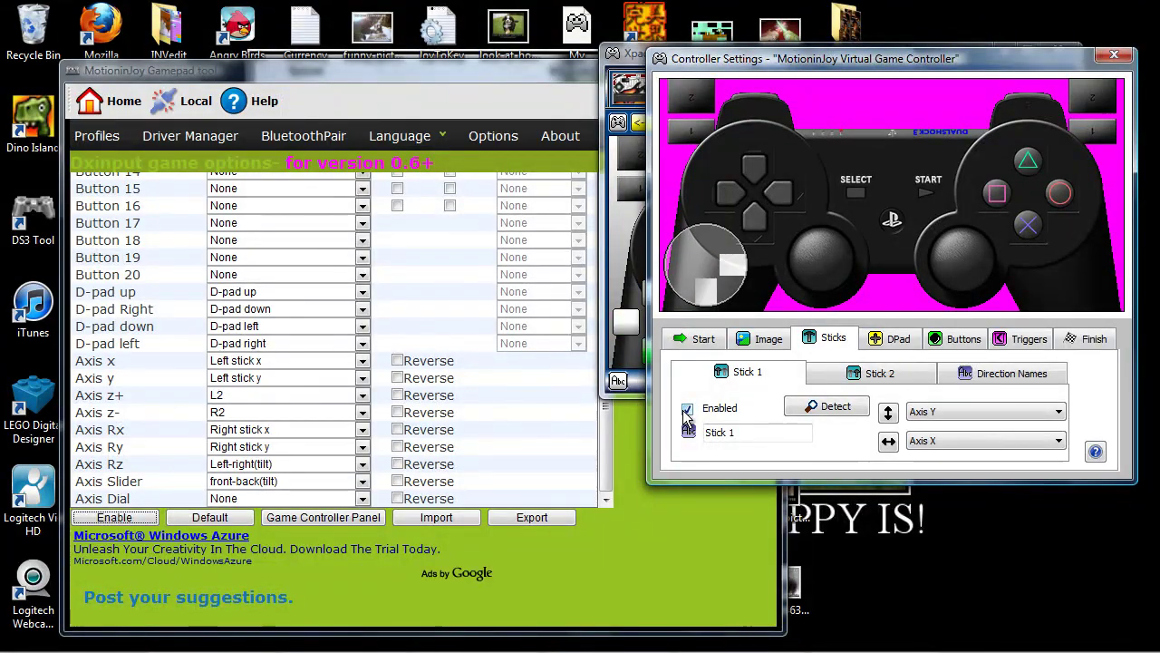
{"action": "left_click_drag", "start_coordinate": [715, 265], "coordinate": [817, 257]}
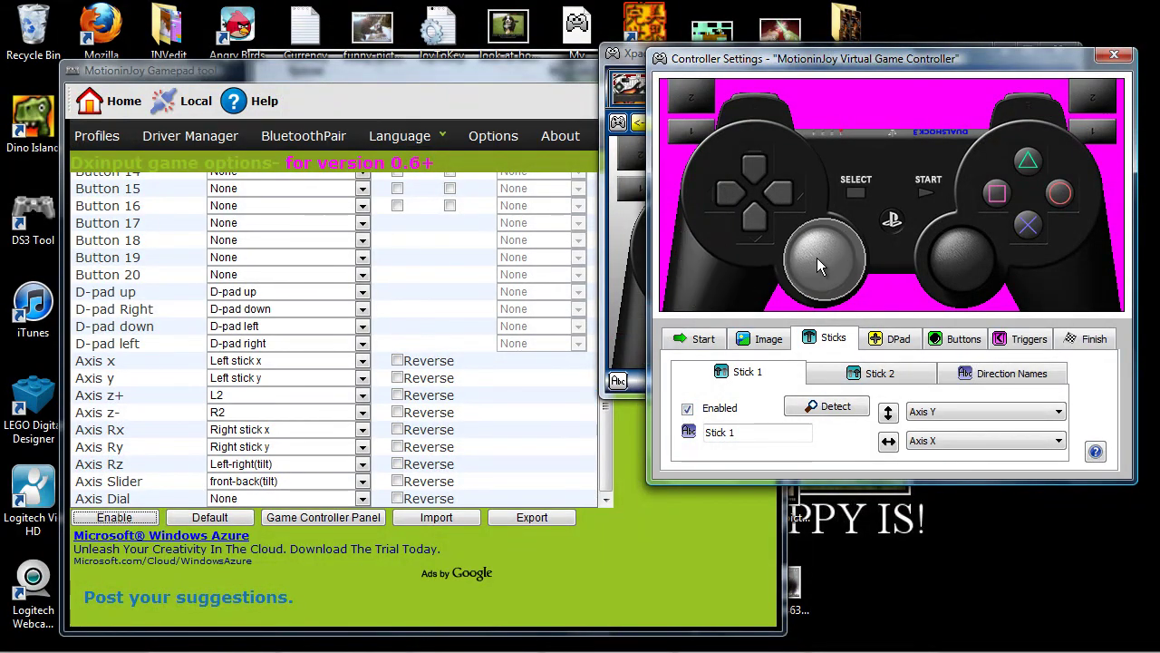
{"action": "left_click", "coordinate": [851, 366]}
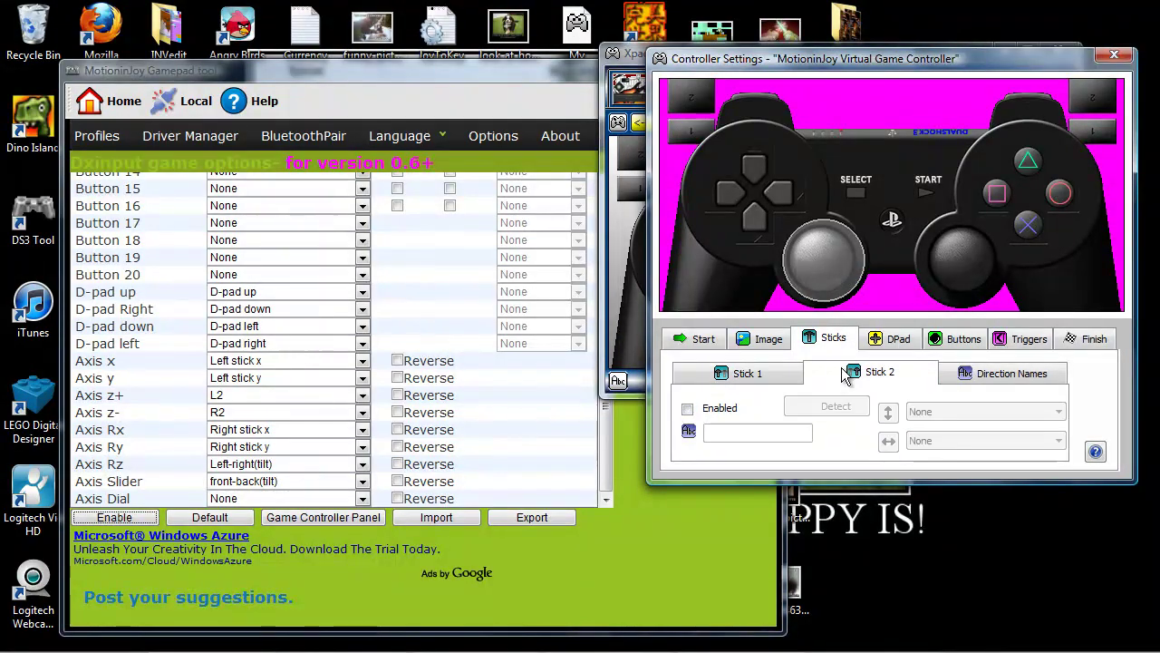
{"action": "left_click", "coordinate": [687, 409]}
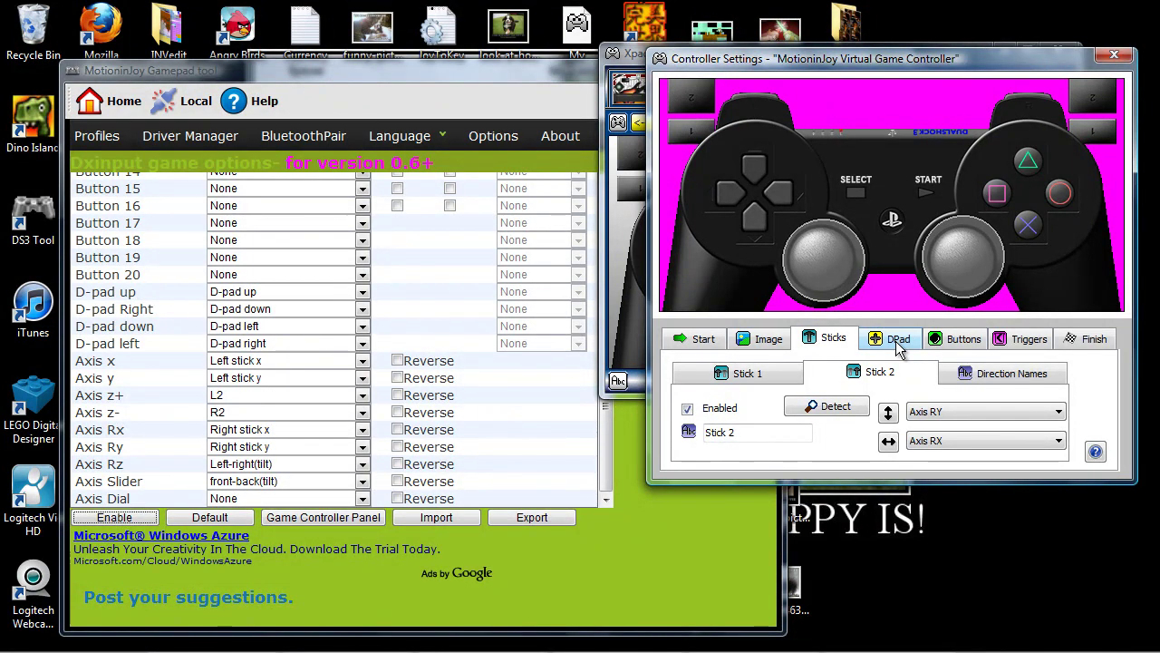
Step: Place button squares on X, PS, START, square, circle and R1 on the PS3 picture
{"action": "left_click", "coordinate": [962, 338]}
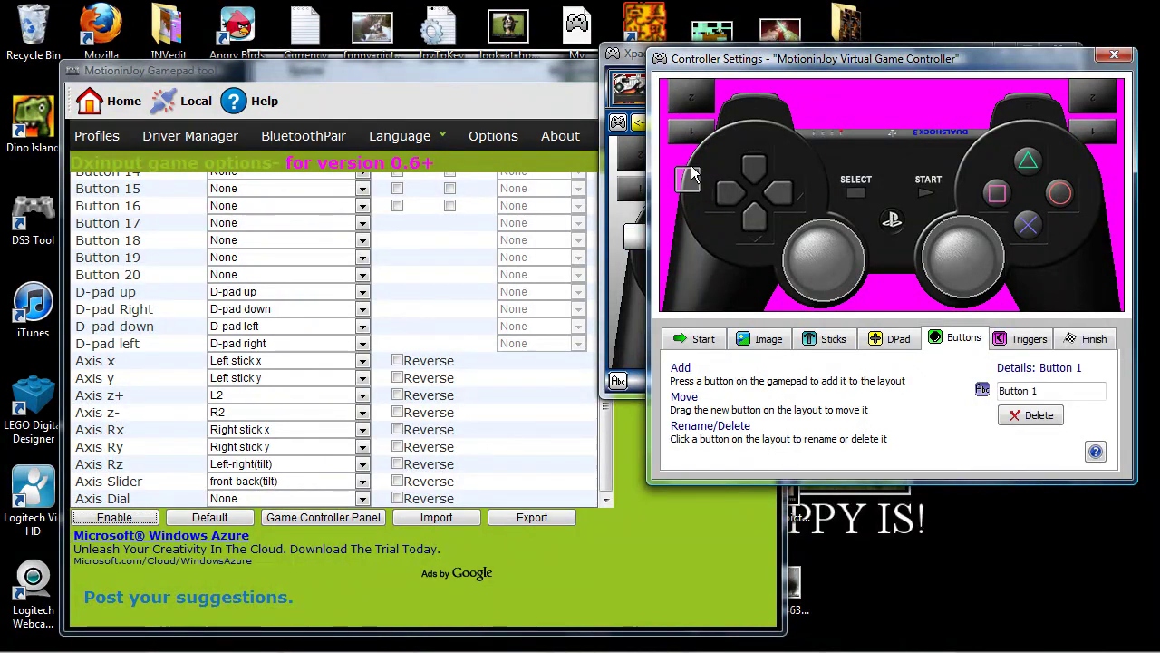
{"action": "left_click_drag", "start_coordinate": [1045, 233], "coordinate": [1029, 220]}
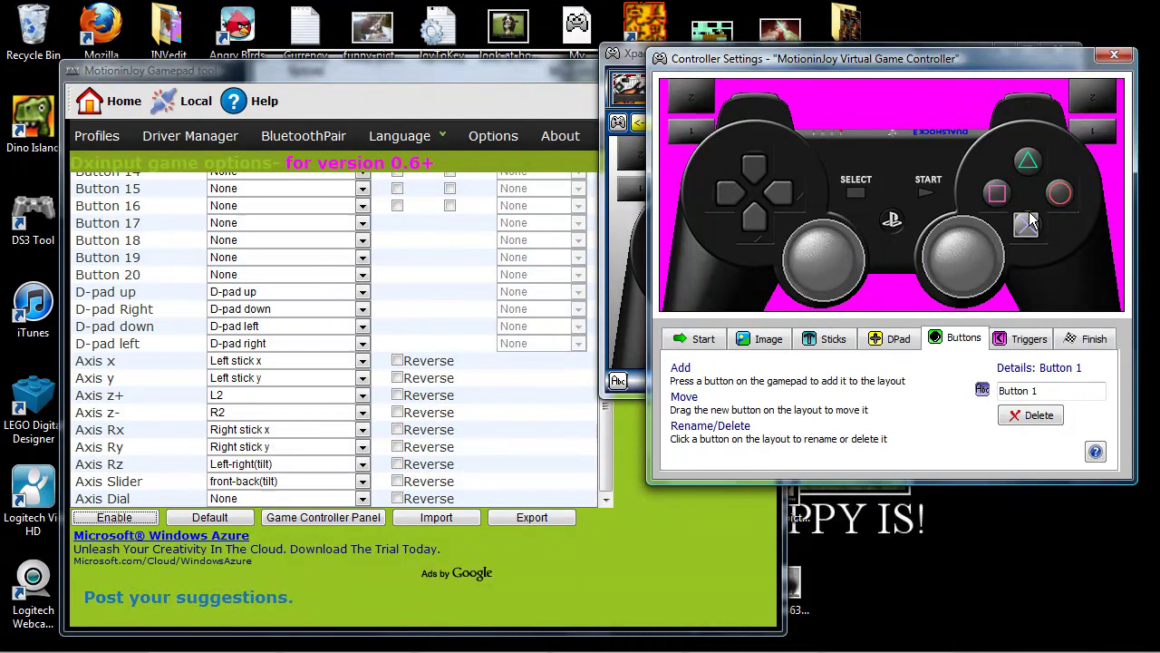
{"action": "left_click_drag", "start_coordinate": [959, 185], "coordinate": [888, 226]}
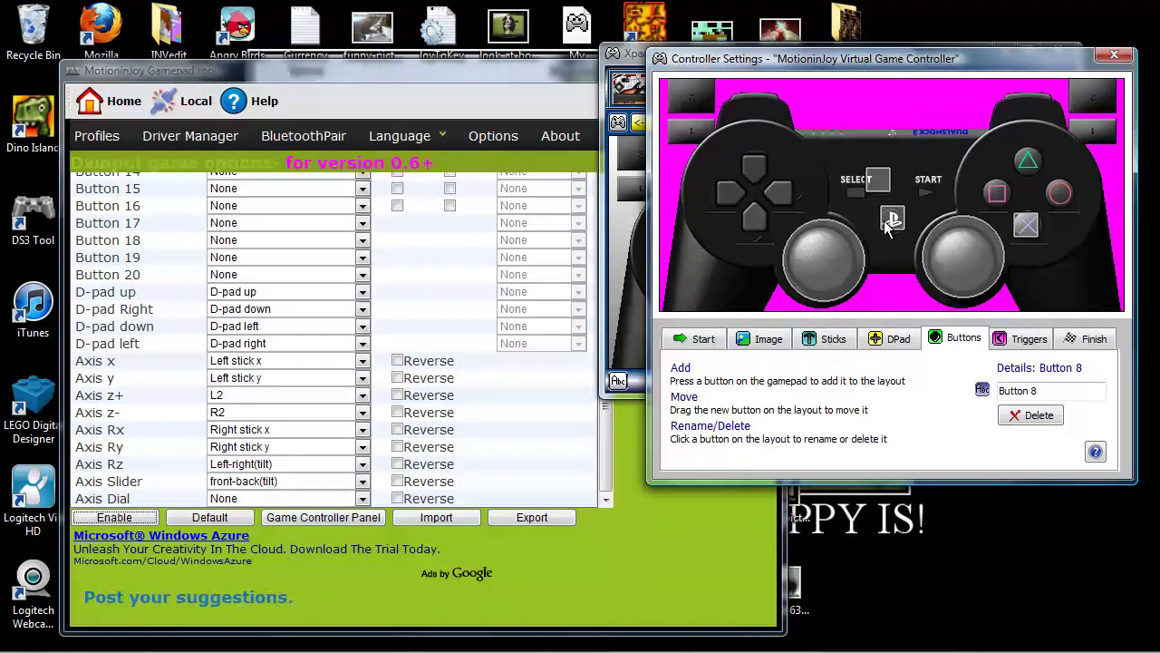
{"action": "left_click_drag", "start_coordinate": [877, 179], "coordinate": [918, 185]}
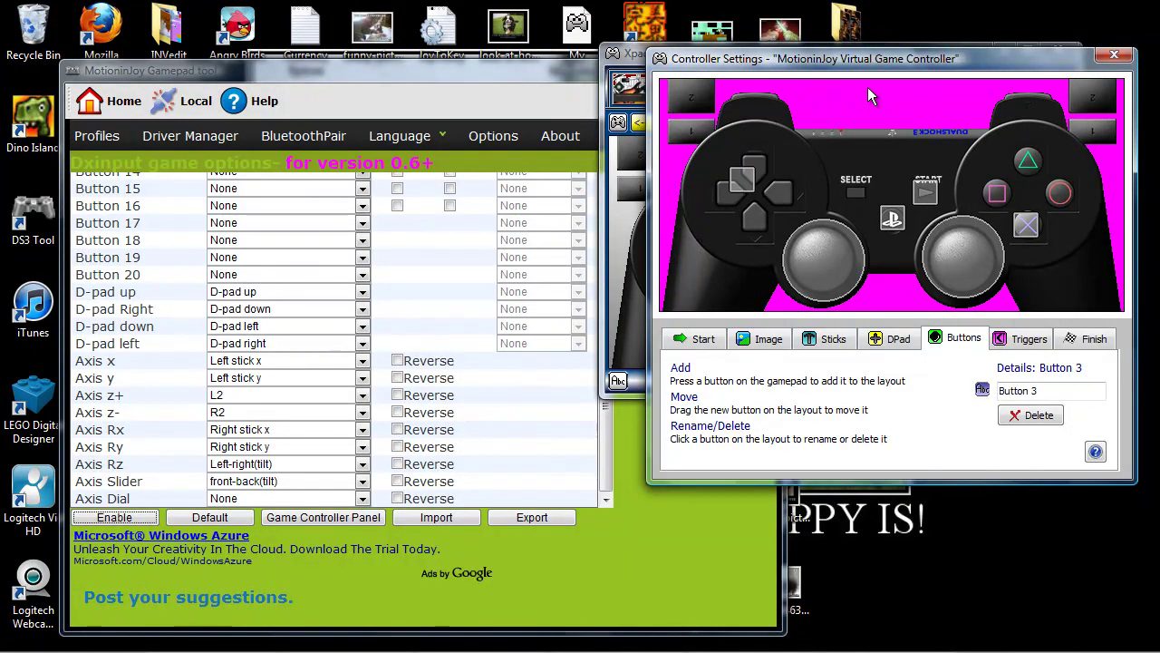
{"action": "left_click_drag", "start_coordinate": [752, 182], "coordinate": [999, 198]}
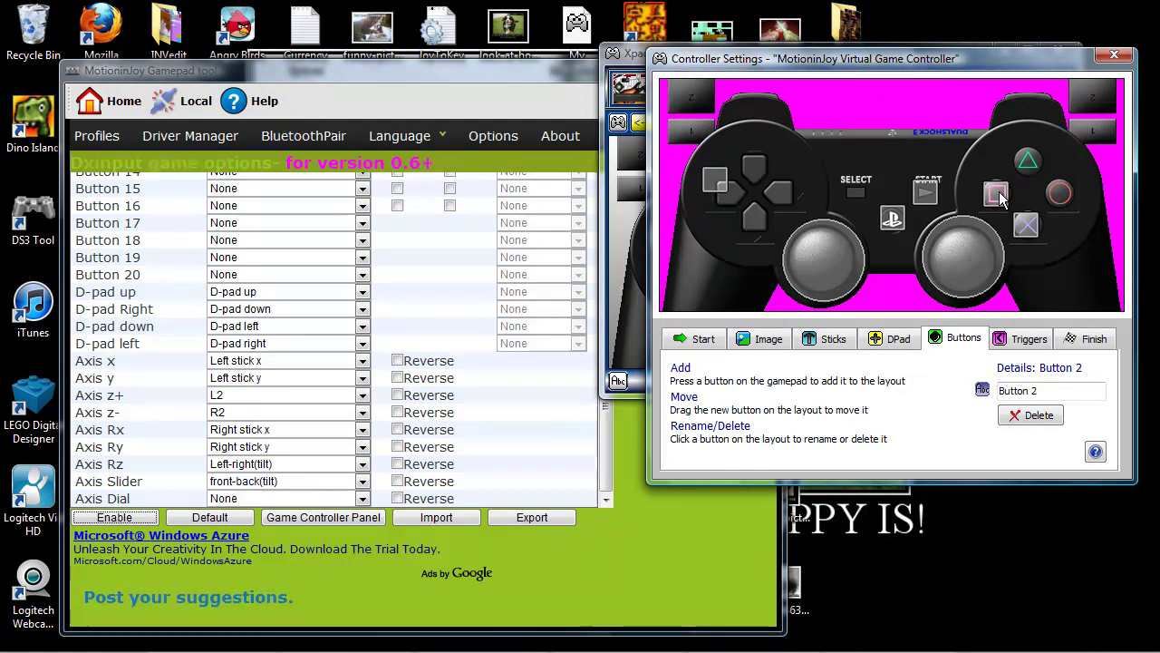
{"action": "left_click_drag", "start_coordinate": [763, 181], "coordinate": [1065, 201]}
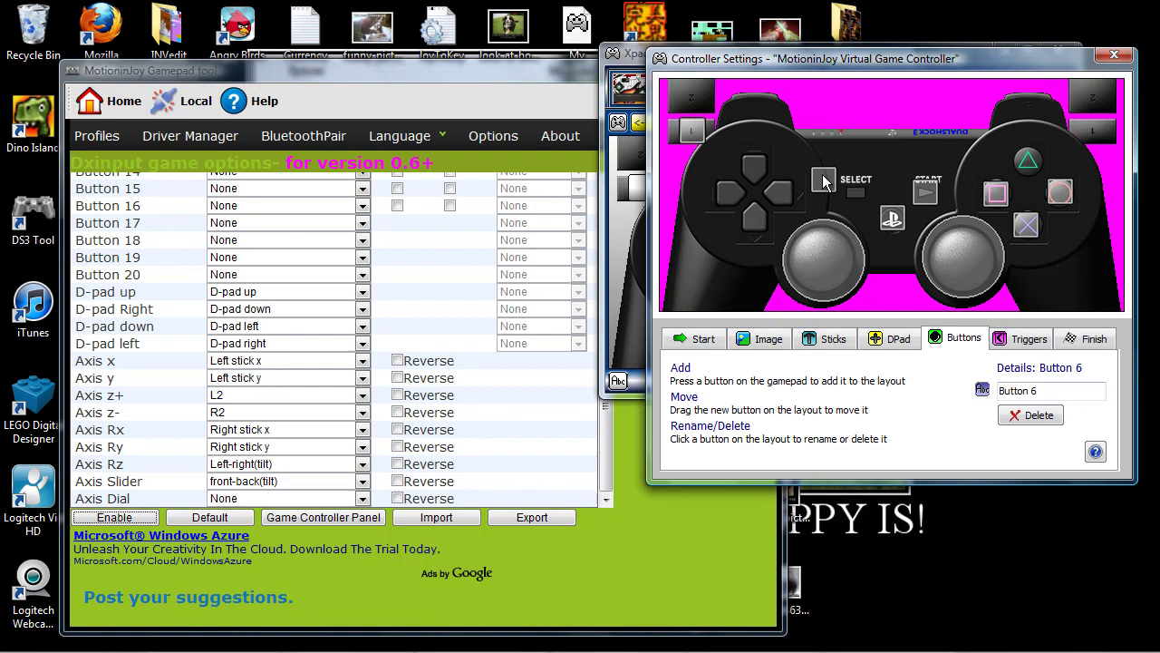
{"action": "left_click_drag", "start_coordinate": [823, 182], "coordinate": [1096, 132]}
Step: Enable Trigger Left and Trigger Right, then finish and close the controller settings
{"action": "left_click", "coordinate": [1024, 338]}
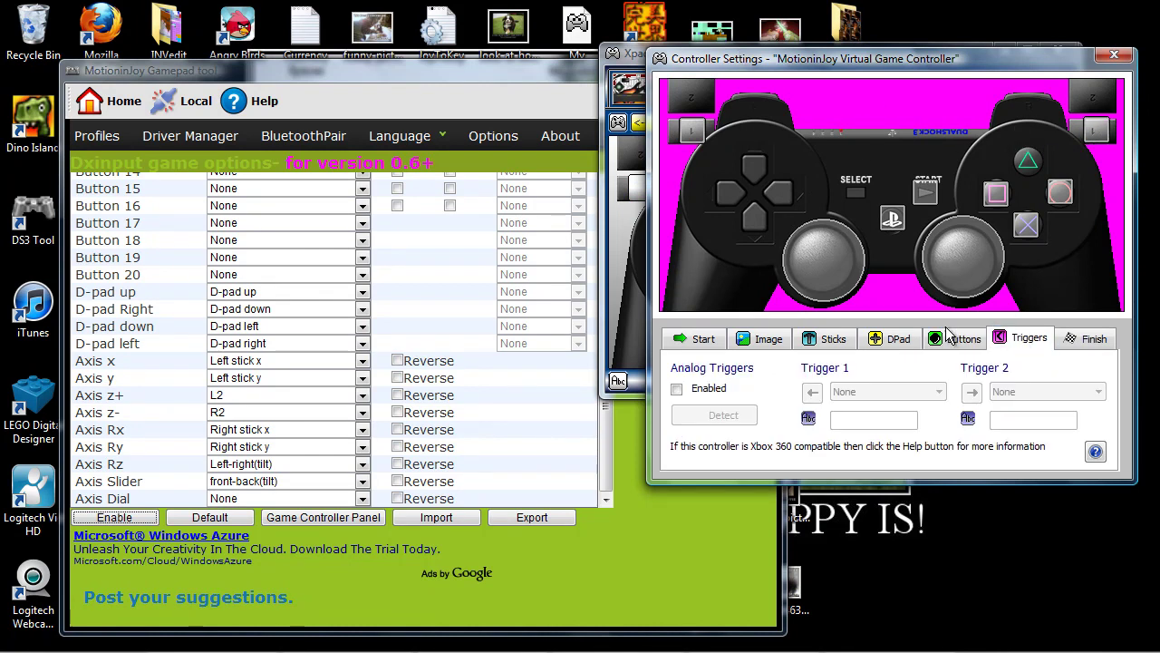
{"action": "left_click", "coordinate": [677, 388]}
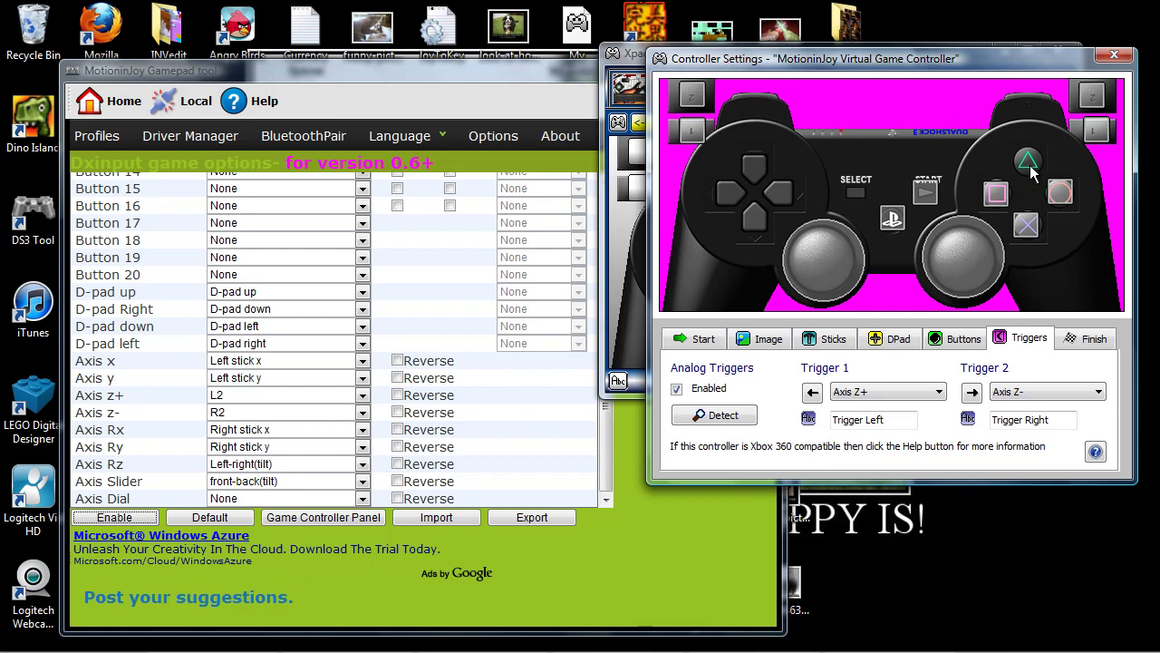
{"action": "left_click", "coordinate": [1092, 341]}
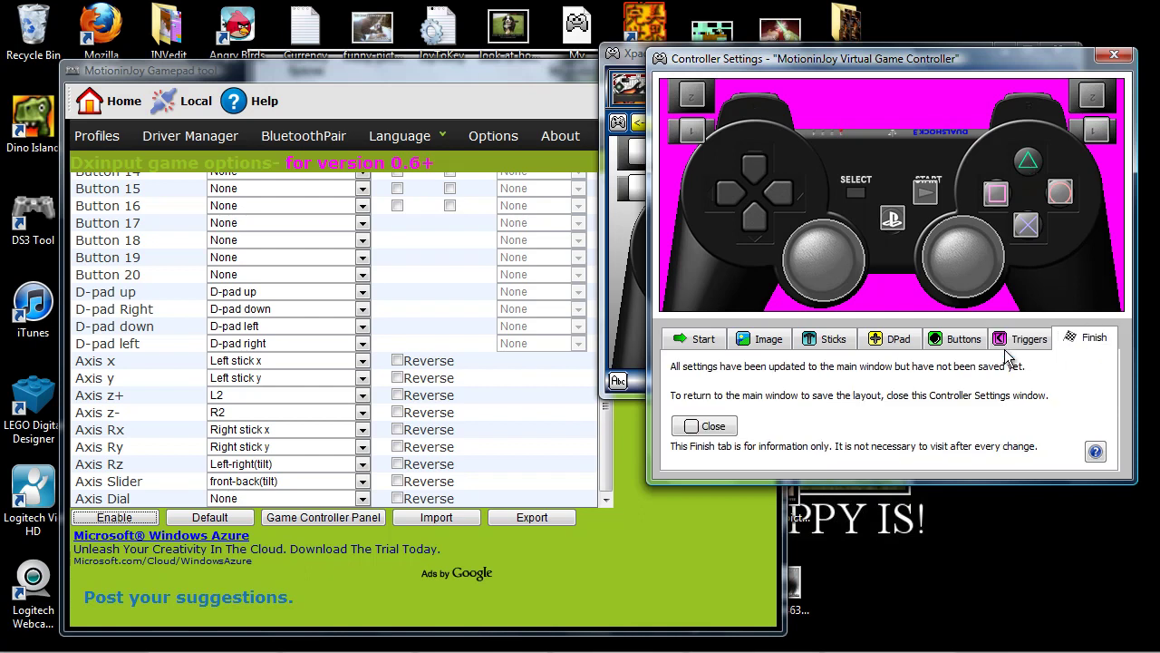
{"action": "left_click", "coordinate": [707, 427]}
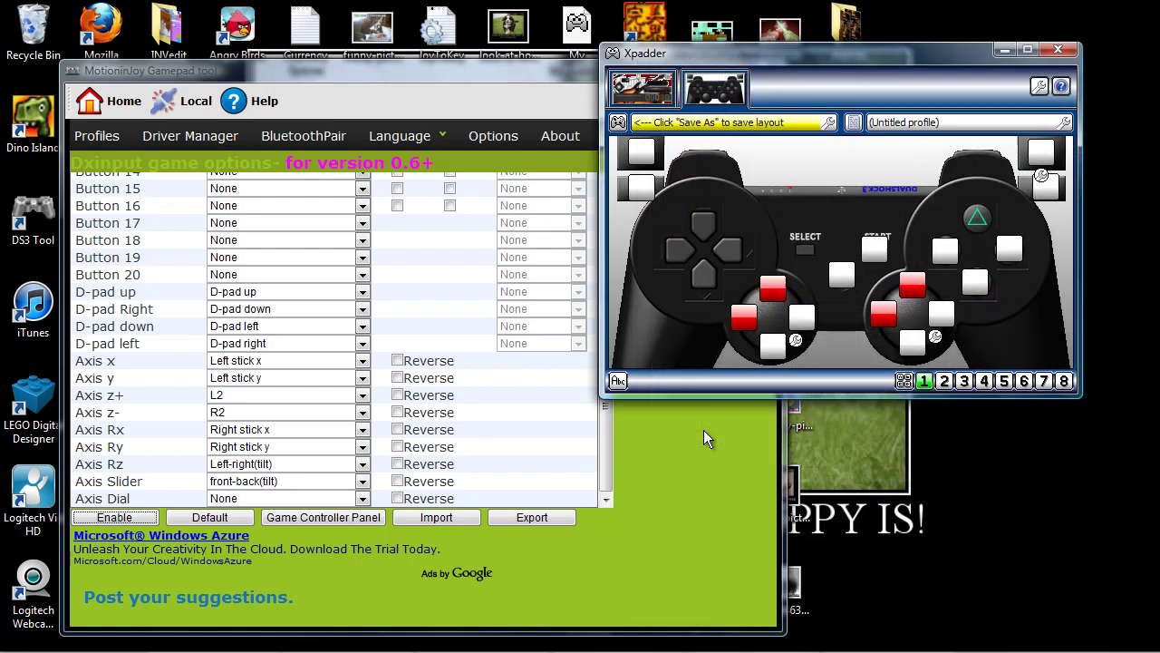
Step: Assign W, S, A and D to left stick up, down, left and right
{"action": "left_click", "coordinate": [769, 306]}
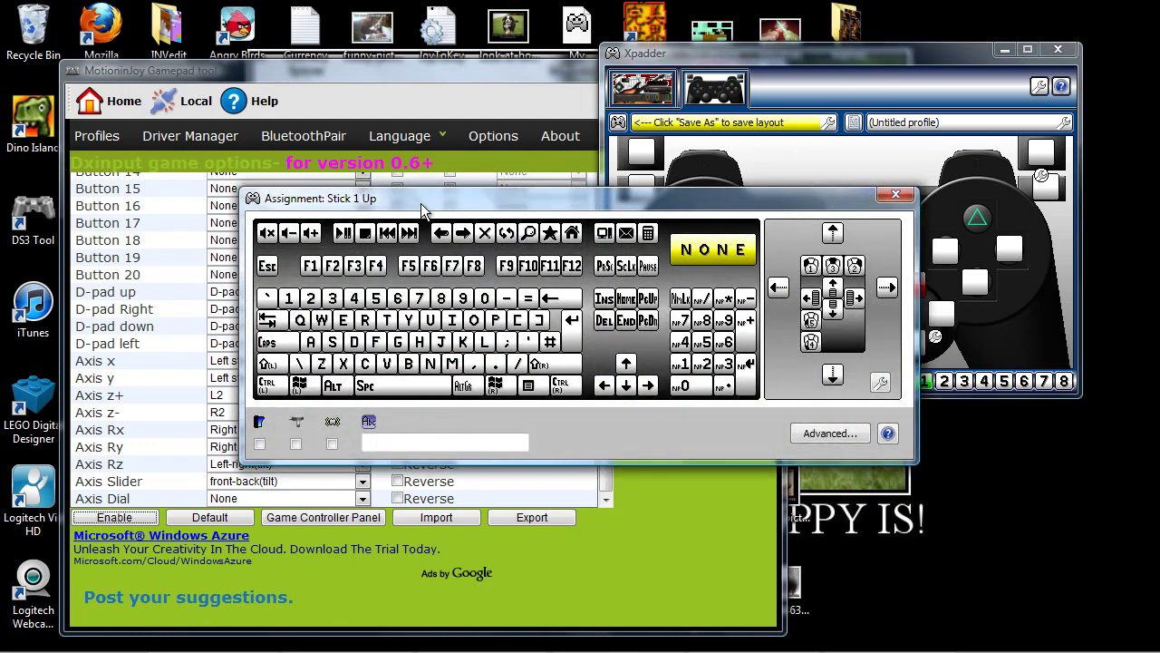
{"action": "left_click_drag", "start_coordinate": [421, 211], "coordinate": [345, 381]}
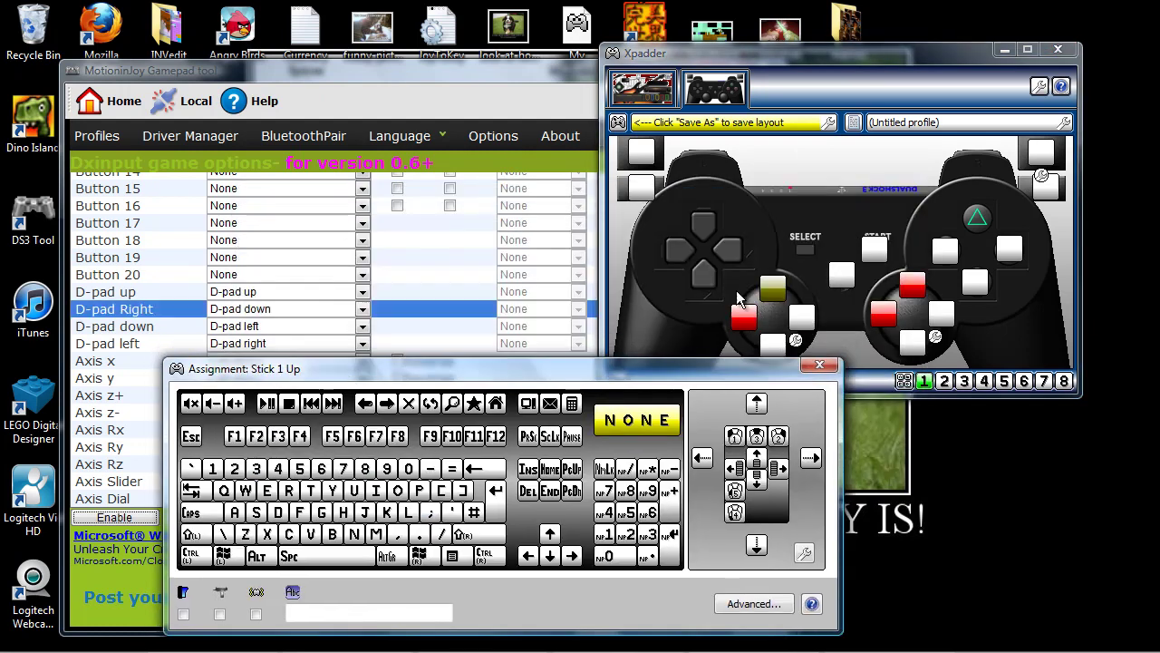
{"action": "left_click", "coordinate": [245, 490]}
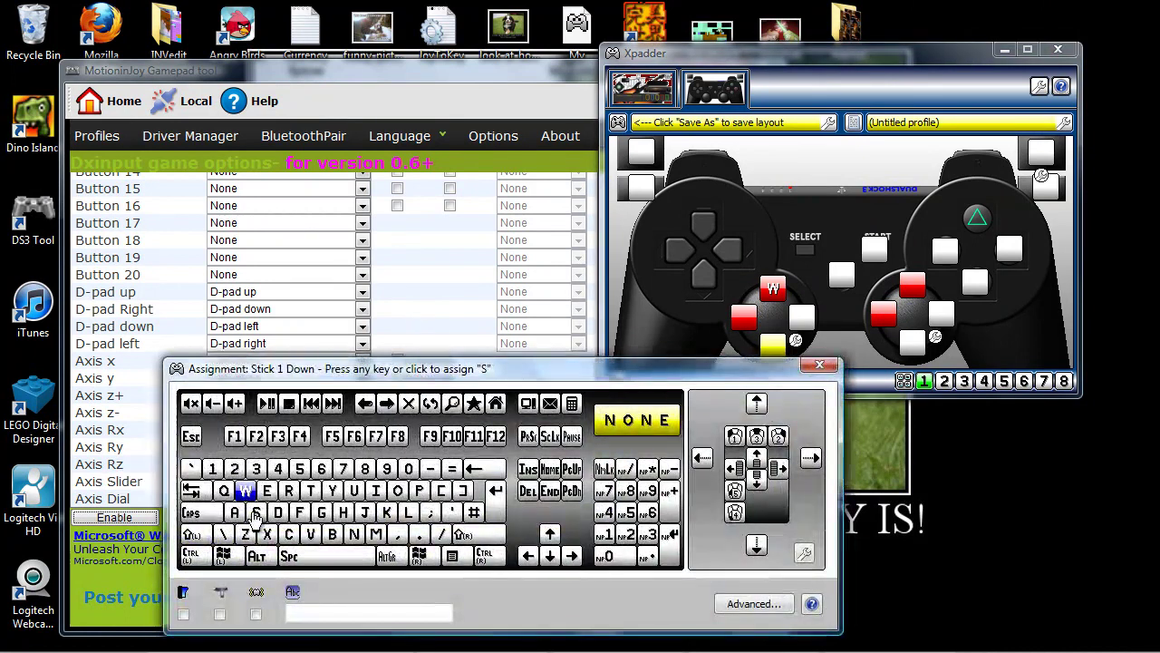
{"action": "left_click", "coordinate": [256, 512]}
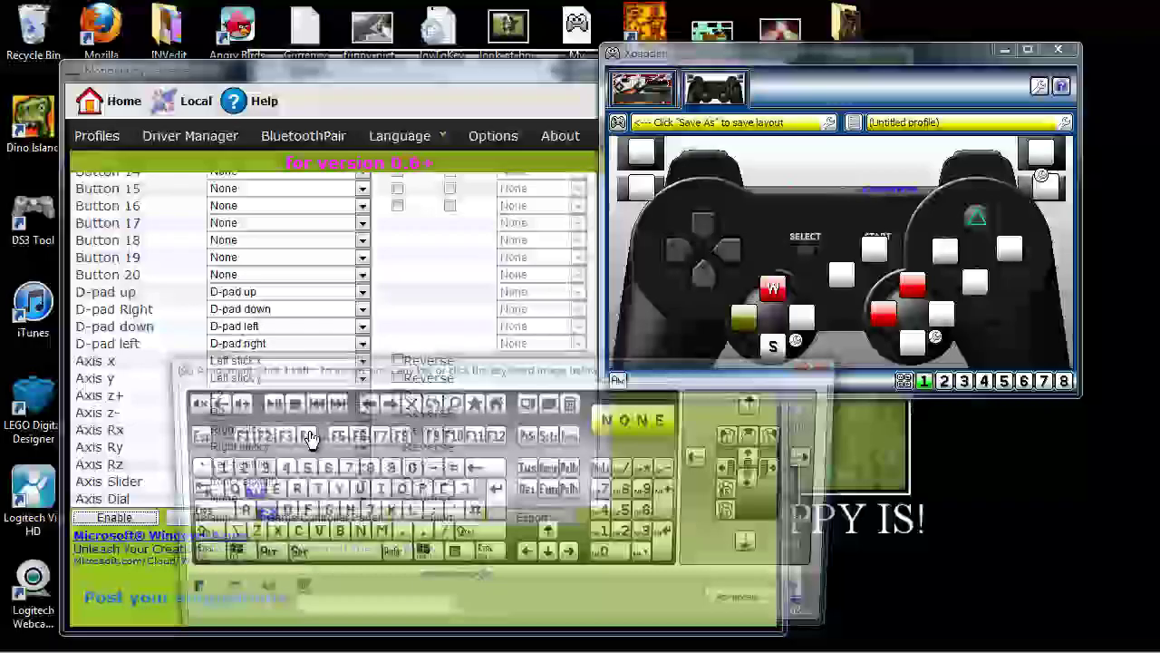
{"action": "left_click", "coordinate": [245, 511]}
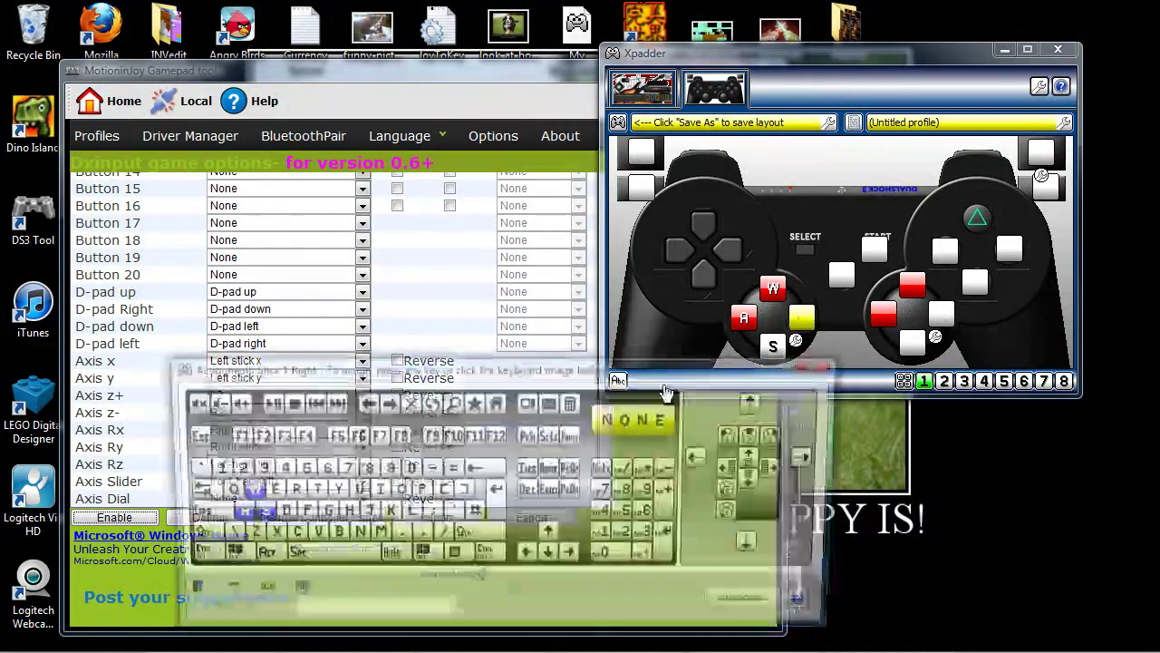
{"action": "key", "text": "d"}
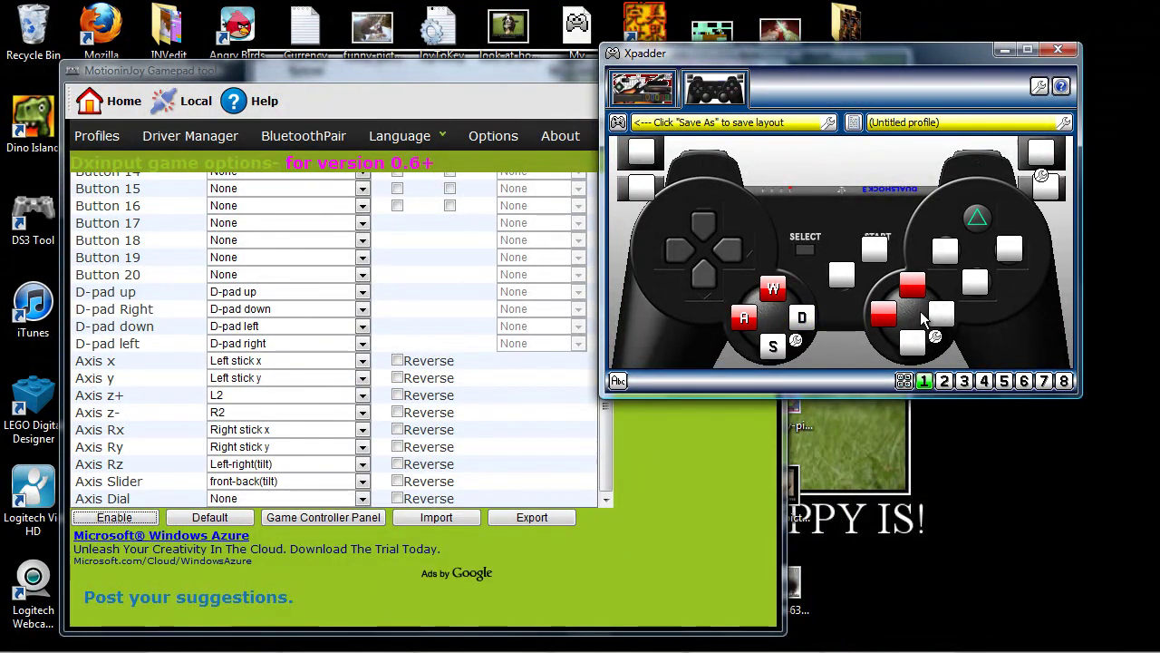
Step: Make the right stick's up, down, left and right move the mouse in matching directions
{"action": "left_click", "coordinate": [912, 288]}
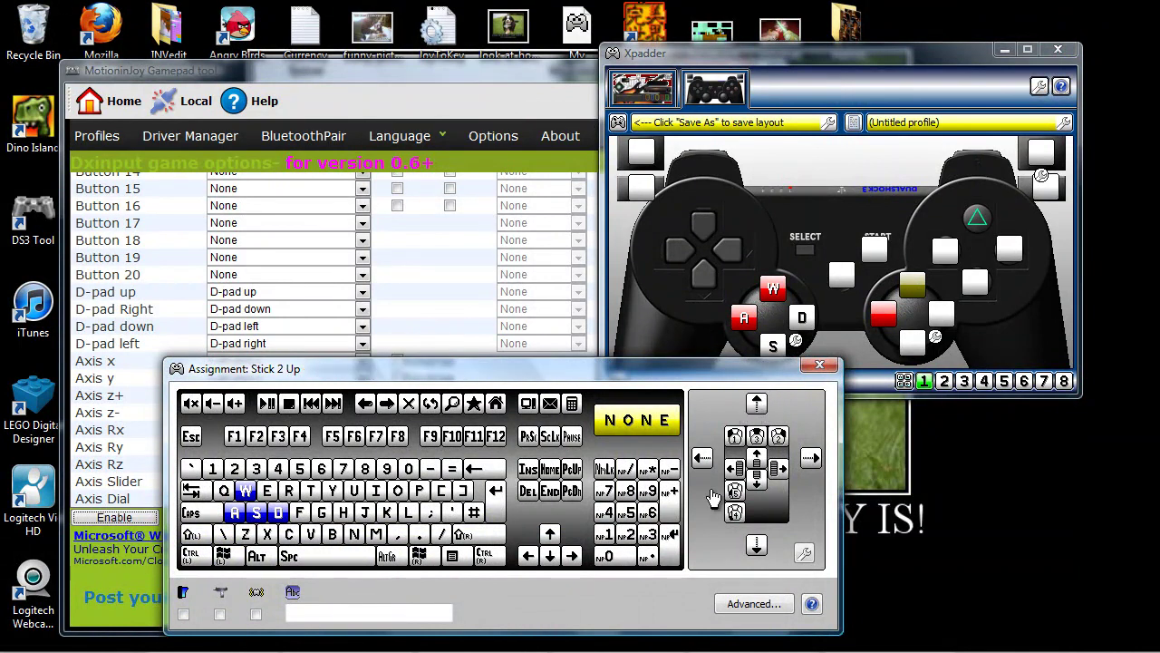
{"action": "left_click", "coordinate": [758, 407]}
{"action": "left_click", "coordinate": [914, 341]}
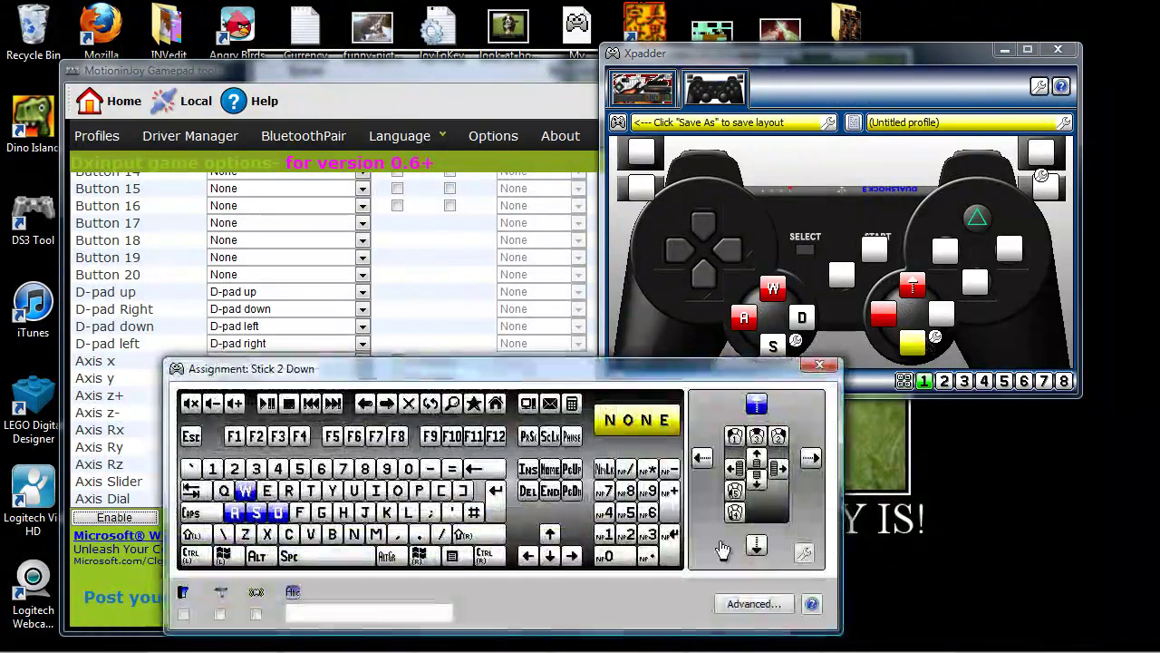
{"action": "left_click", "coordinate": [757, 544]}
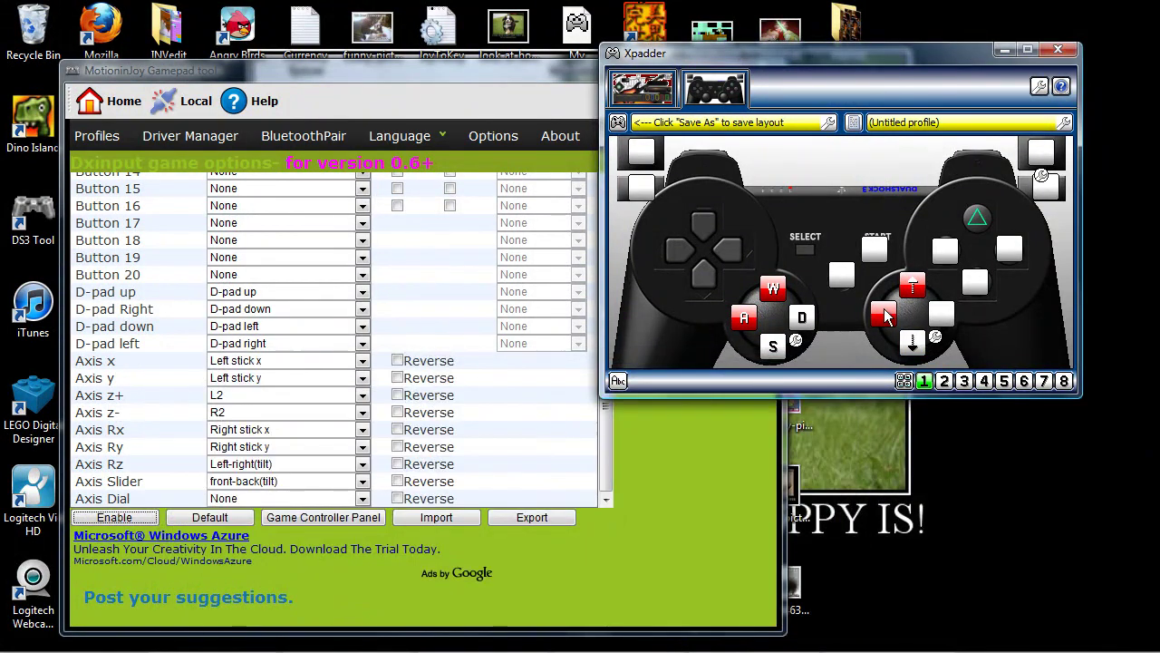
{"action": "left_click", "coordinate": [884, 314]}
{"action": "left_click", "coordinate": [703, 462]}
{"action": "left_click", "coordinate": [942, 315]}
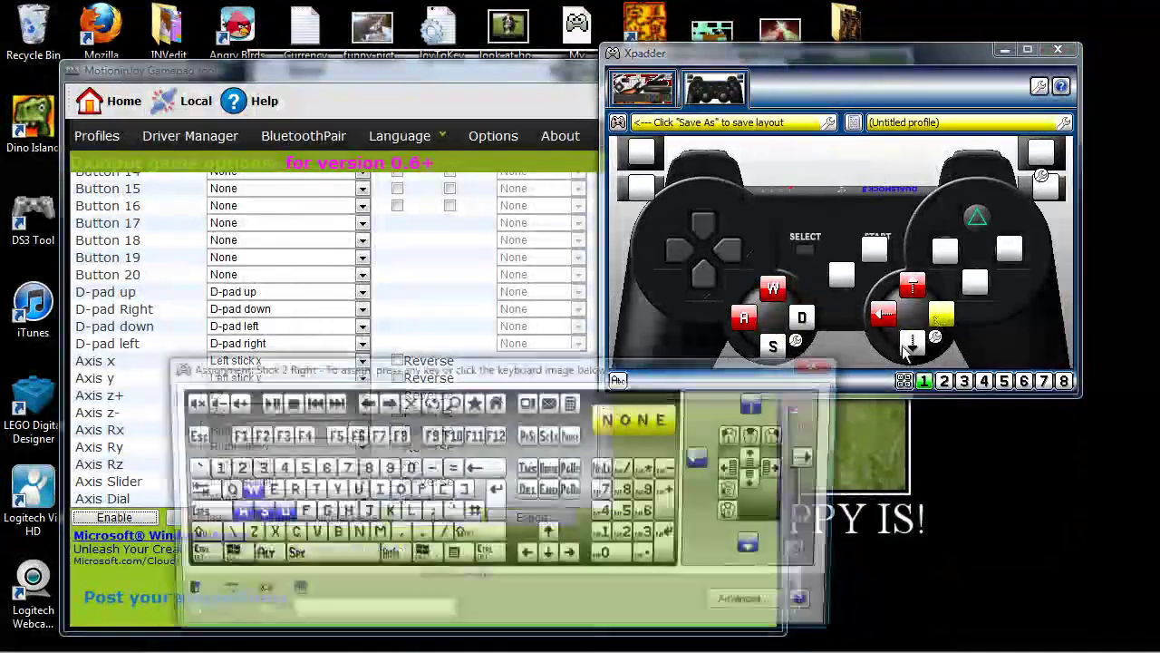
{"action": "left_click", "coordinate": [809, 459]}
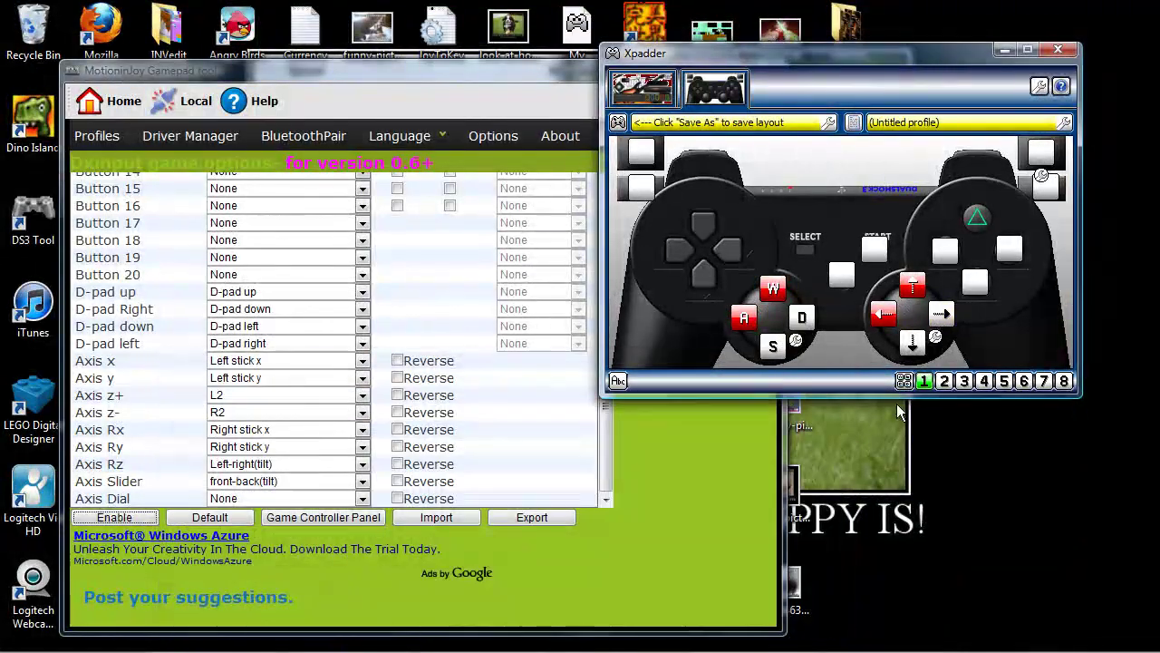
{"action": "left_click", "coordinate": [881, 254]}
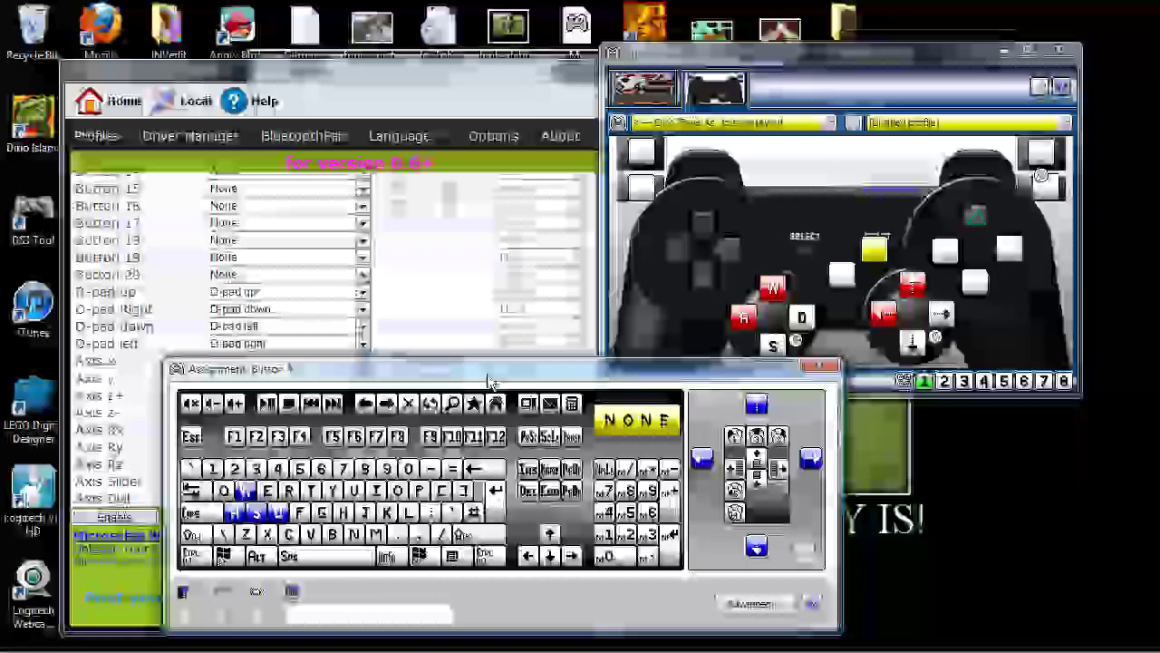
Step: Assign Esc to START and I to the button between Select and Start
{"action": "key", "text": "Escape"}
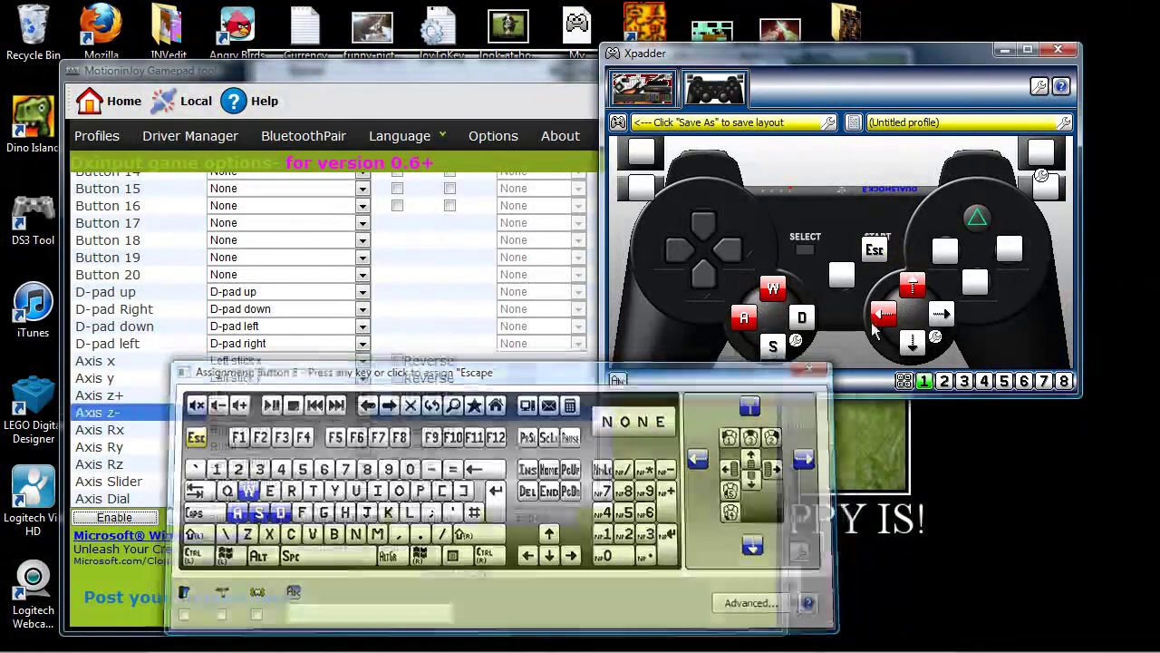
{"action": "left_click", "coordinate": [839, 282]}
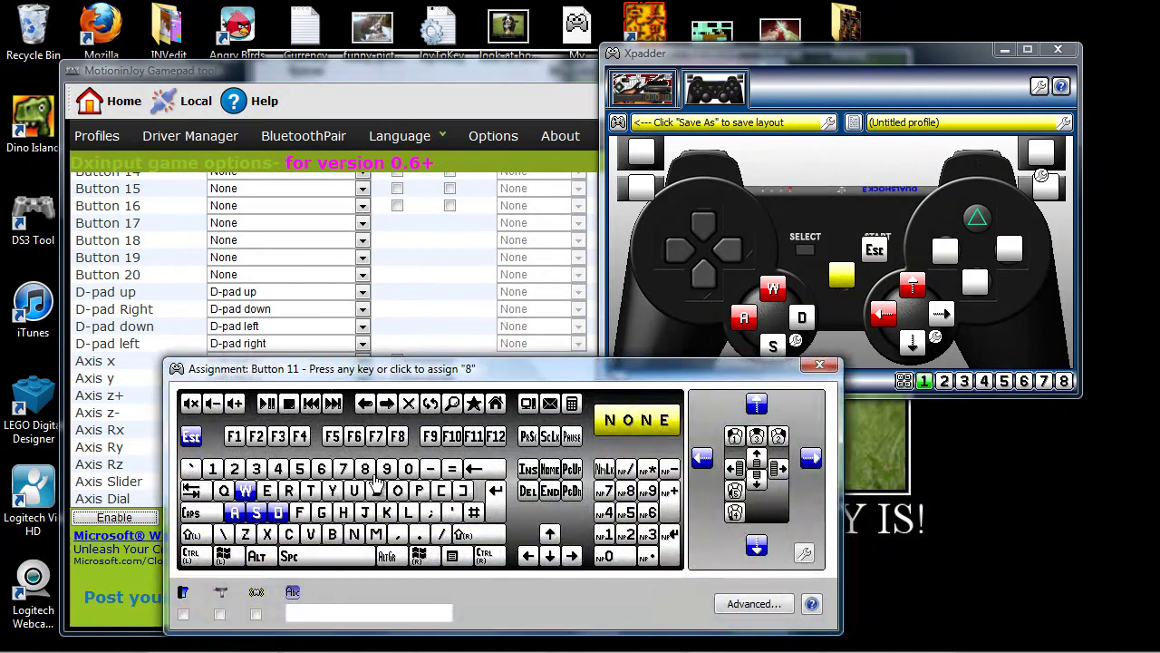
{"action": "left_click", "coordinate": [376, 490]}
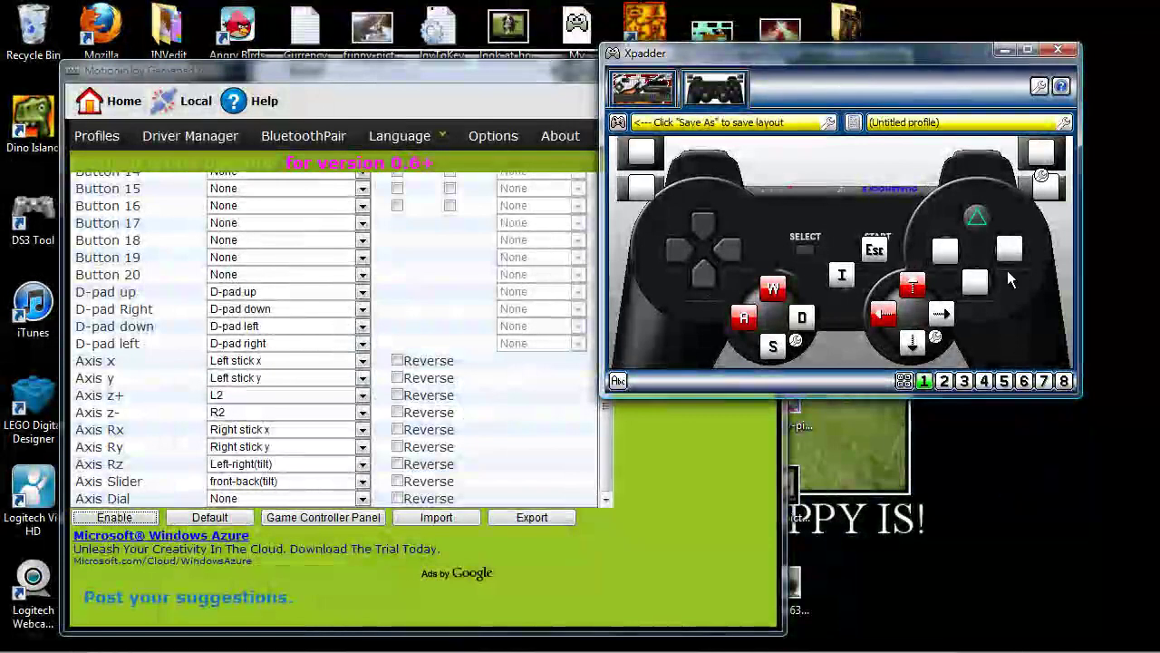
Step: Assign Space, Z and X to the face buttons
{"action": "left_click", "coordinate": [985, 290]}
{"action": "key", "text": "space"}
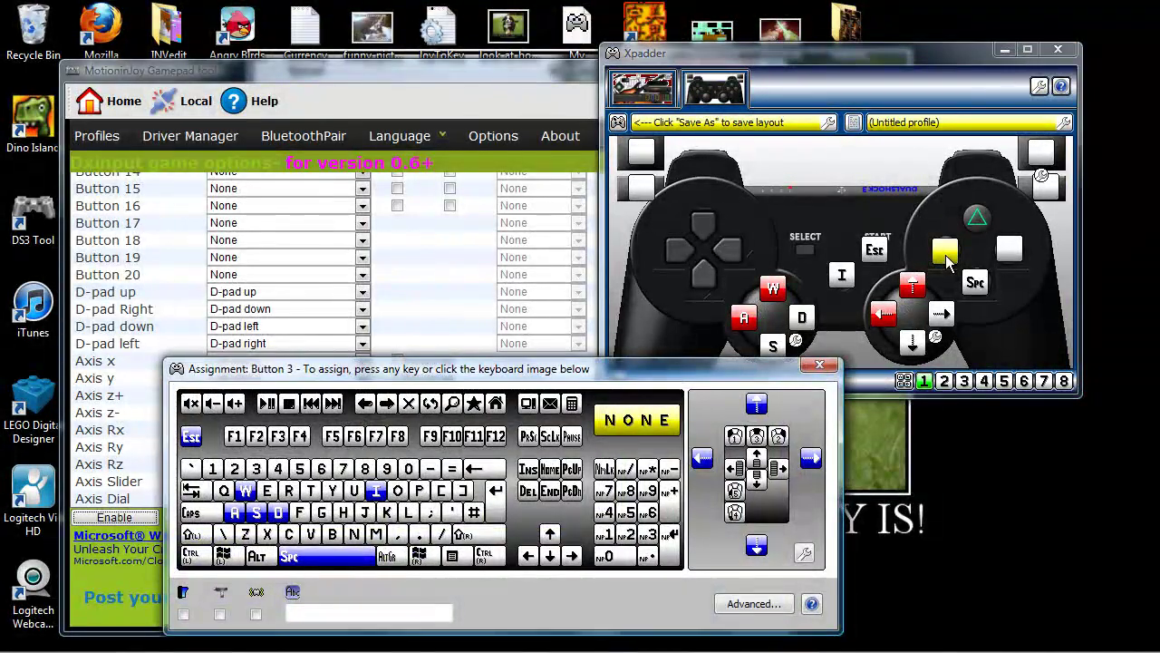
{"action": "key", "text": "z"}
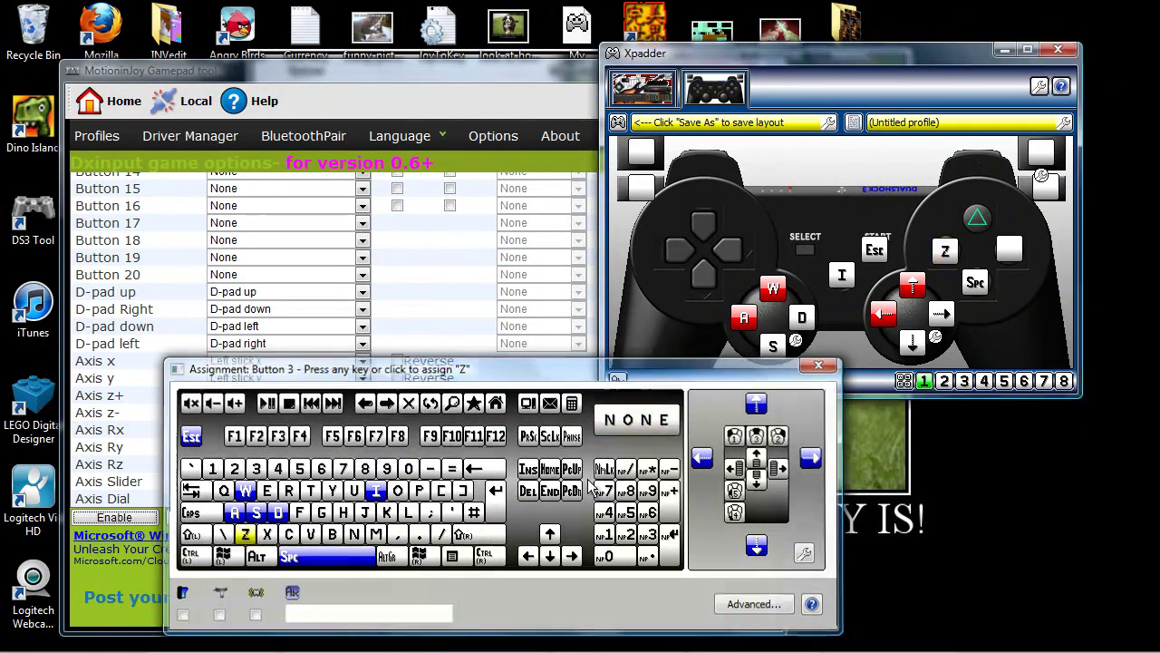
{"action": "left_click", "coordinate": [1015, 254]}
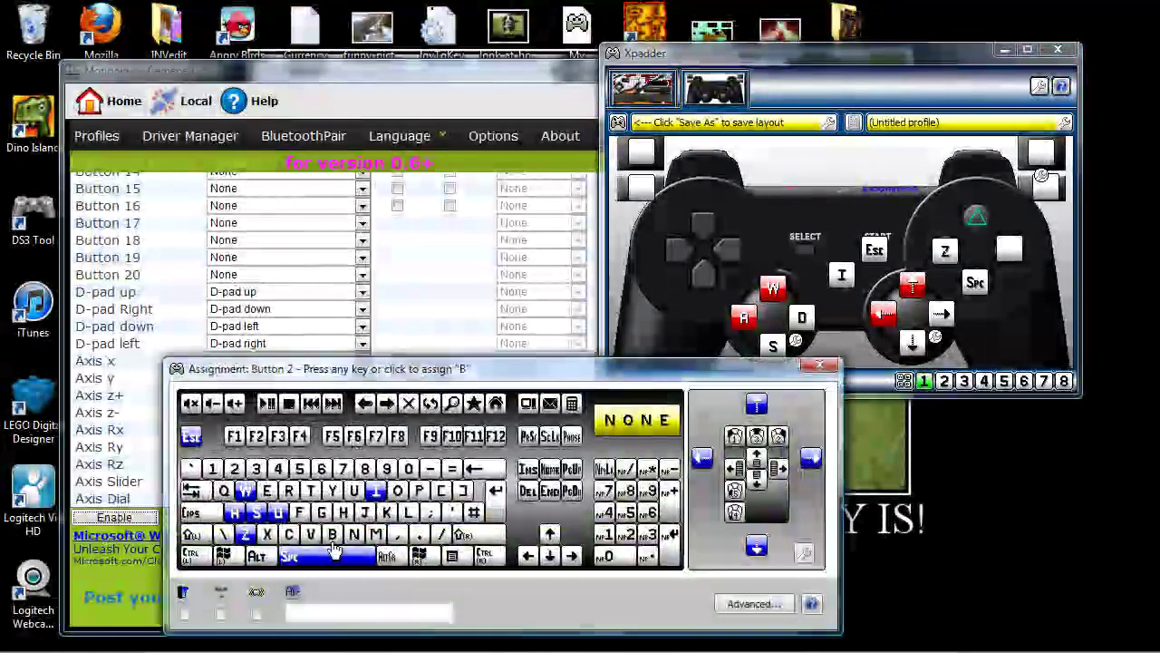
{"action": "key", "text": "x"}
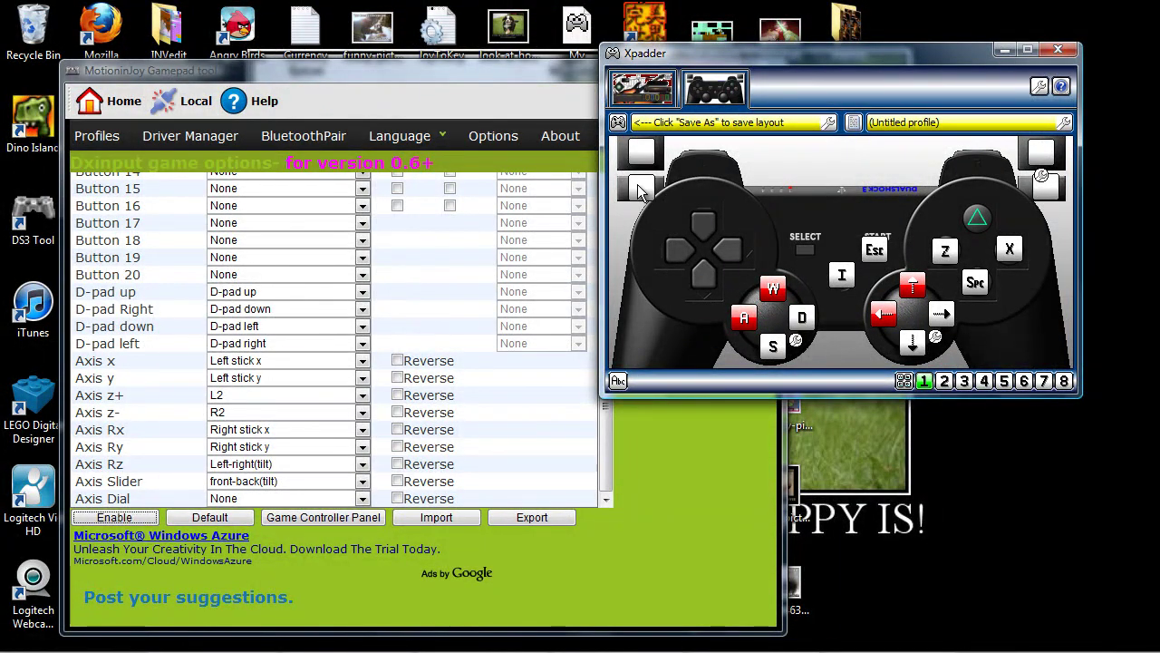
Step: Assign Left Mouse Button to L1 and a mouse click to R1
{"action": "left_click", "coordinate": [642, 190]}
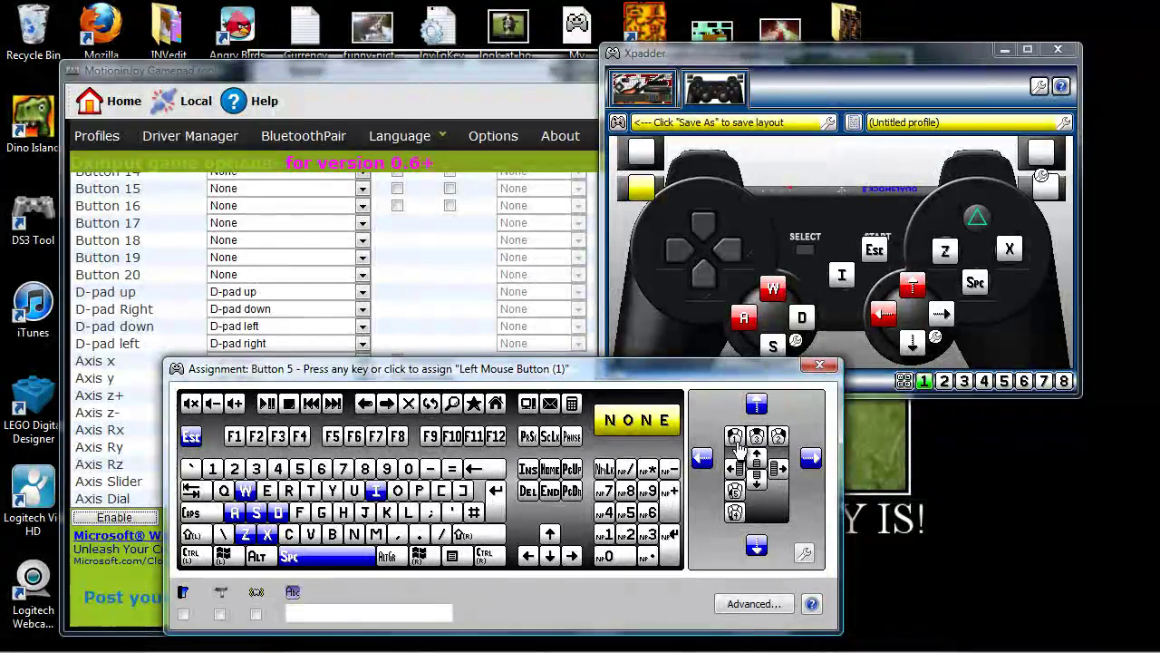
{"action": "left_click", "coordinate": [735, 437]}
{"action": "left_click", "coordinate": [1039, 192]}
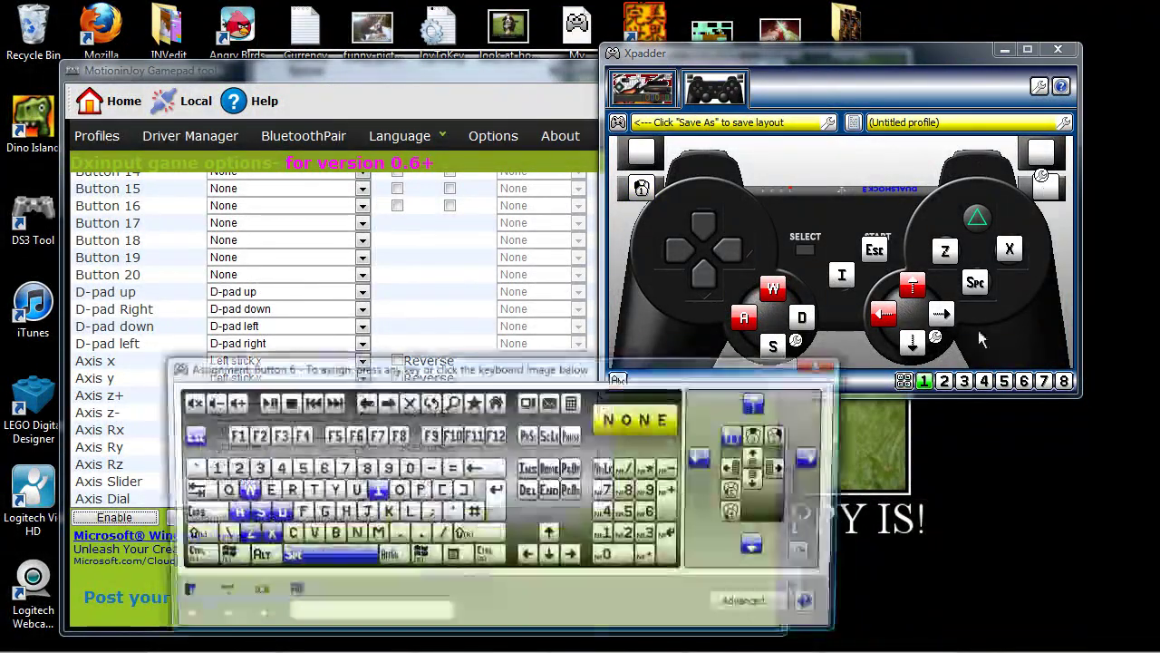
{"action": "left_click", "coordinate": [785, 442]}
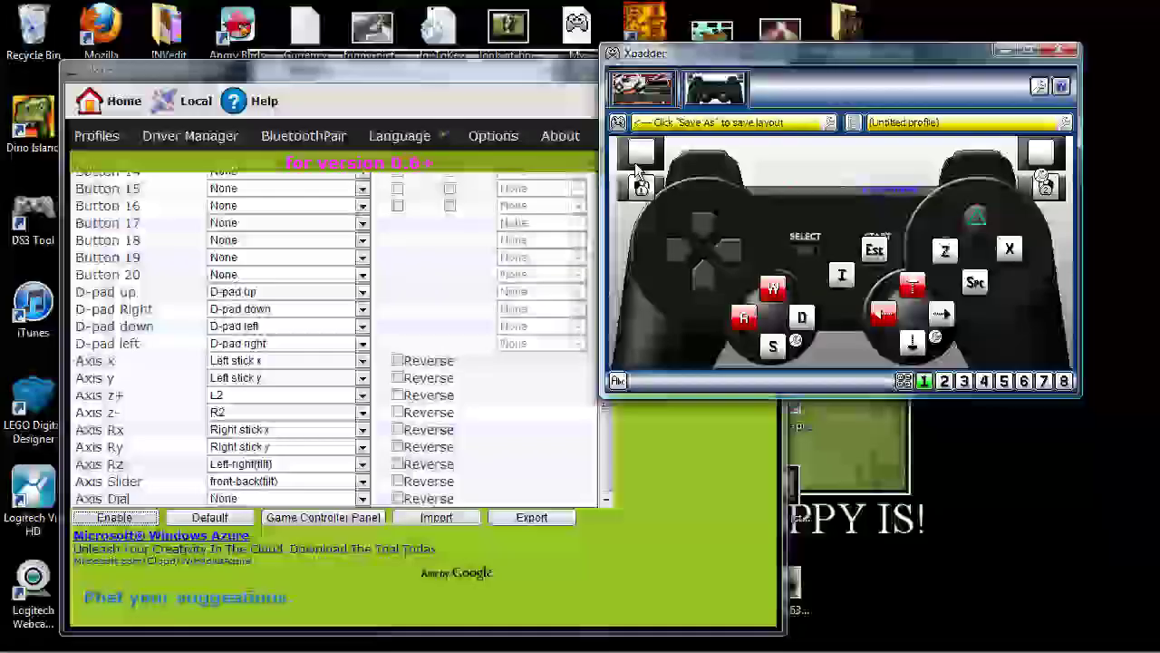
Step: Assign Mouse Wheel Up to the left trigger and Mouse Wheel Down to the right
{"action": "left_click", "coordinate": [642, 152]}
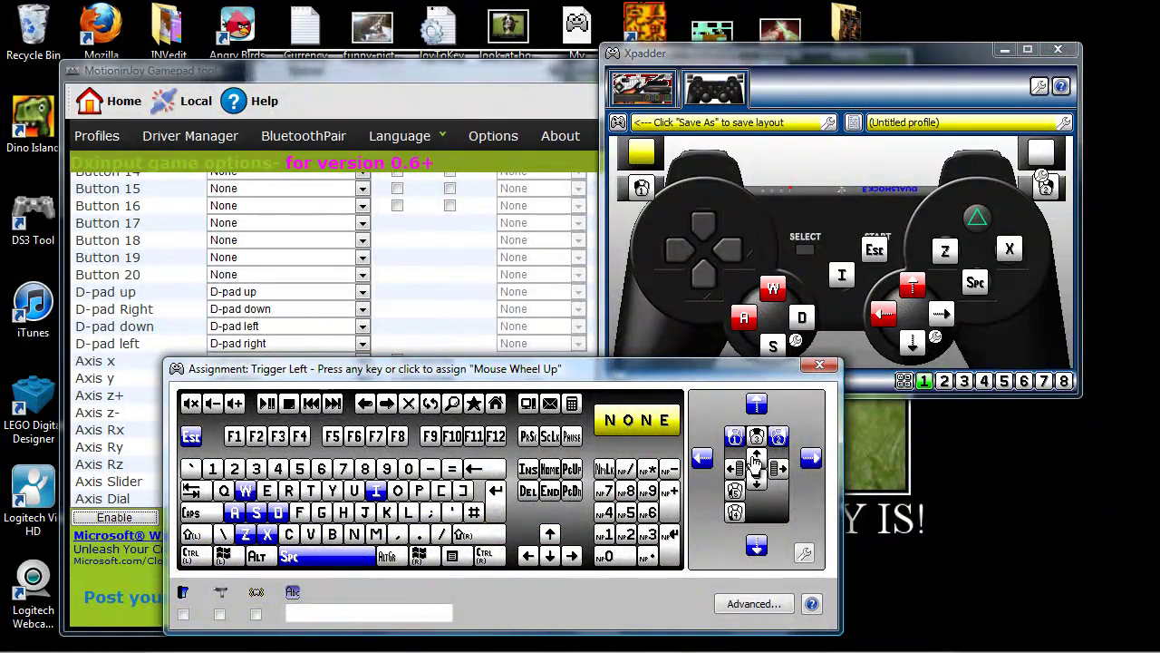
{"action": "left_click", "coordinate": [756, 457]}
{"action": "left_click", "coordinate": [1043, 154]}
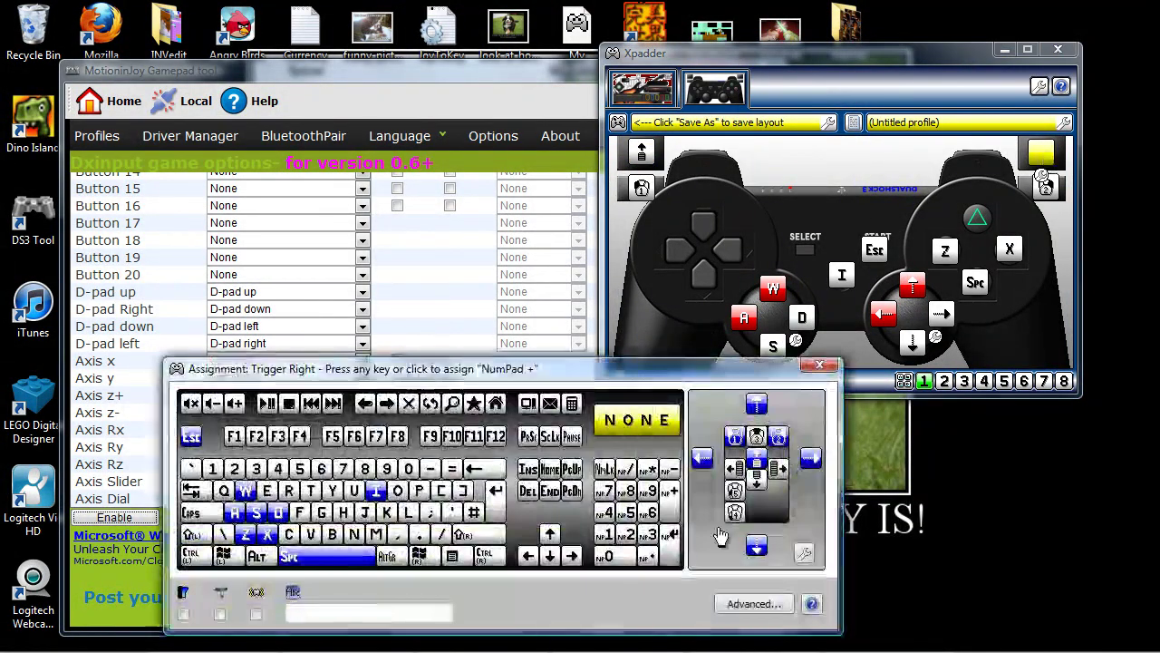
{"action": "left_click", "coordinate": [763, 480]}
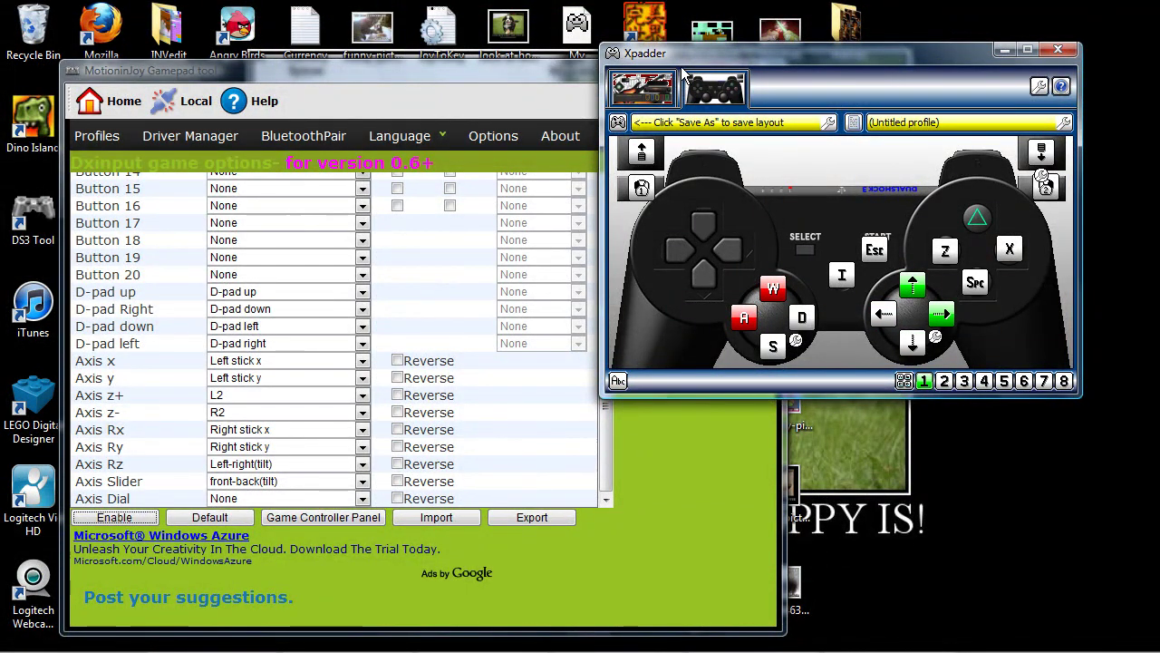
Step: Move the Xpadder layout and MotioninJoy windows to uncover the desktop shortcuts, including Minecraft
{"action": "left_click_drag", "start_coordinate": [690, 60], "coordinate": [830, 240]}
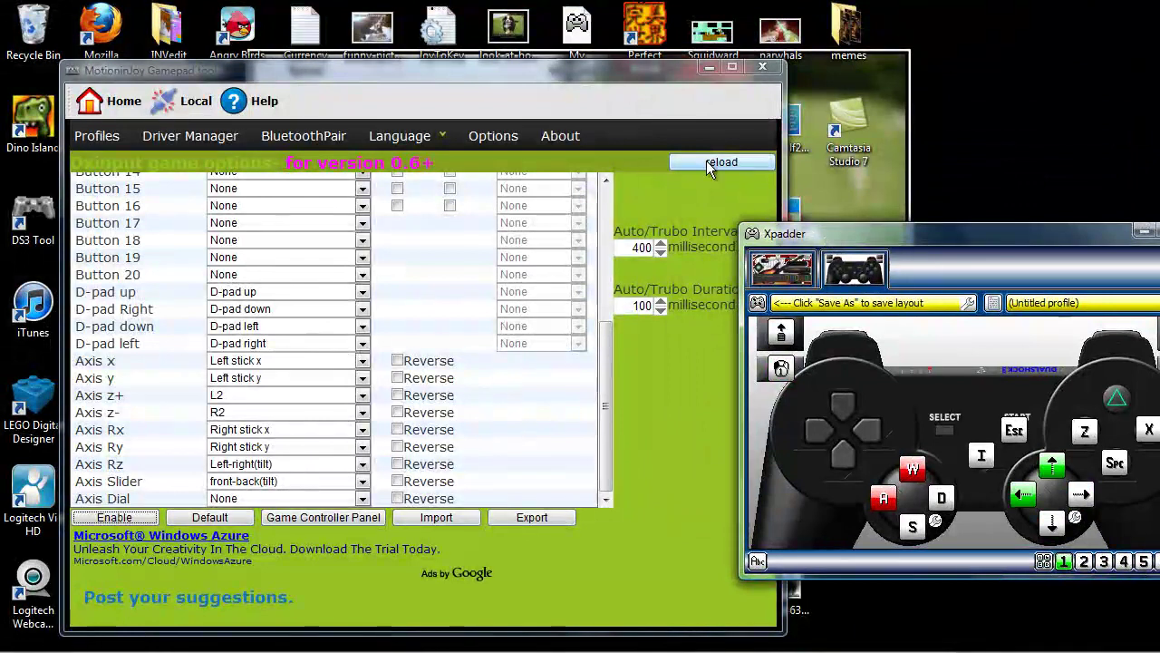
{"action": "left_click_drag", "start_coordinate": [609, 67], "coordinate": [1088, 387]}
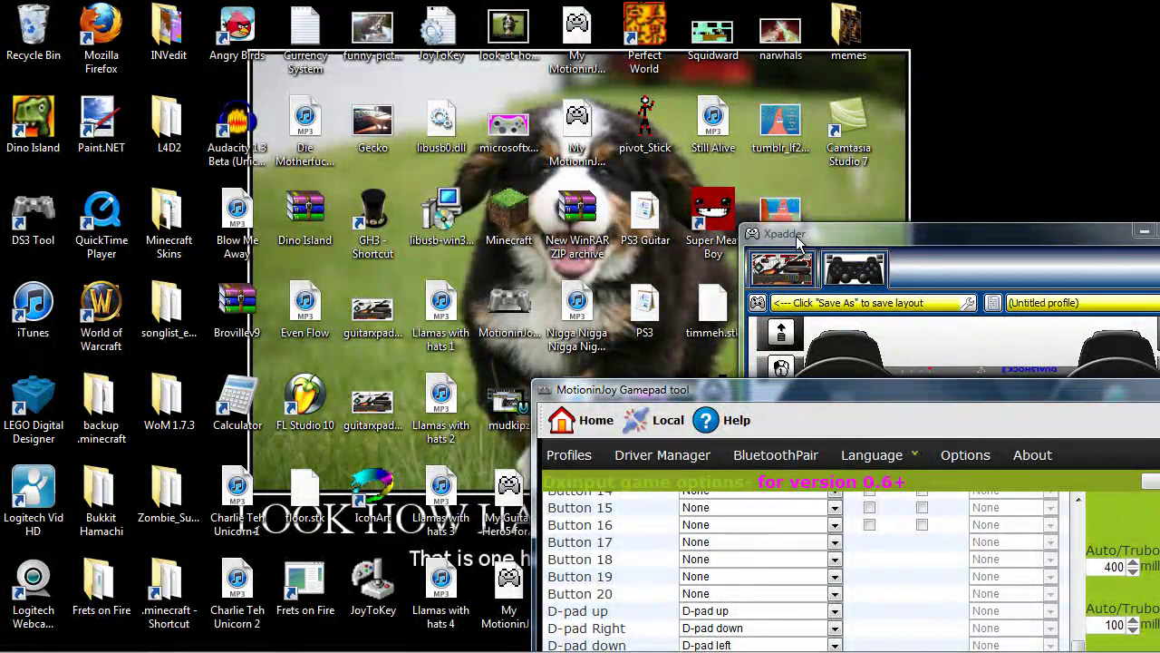
{"action": "left_click_drag", "start_coordinate": [791, 237], "coordinate": [599, 118]}
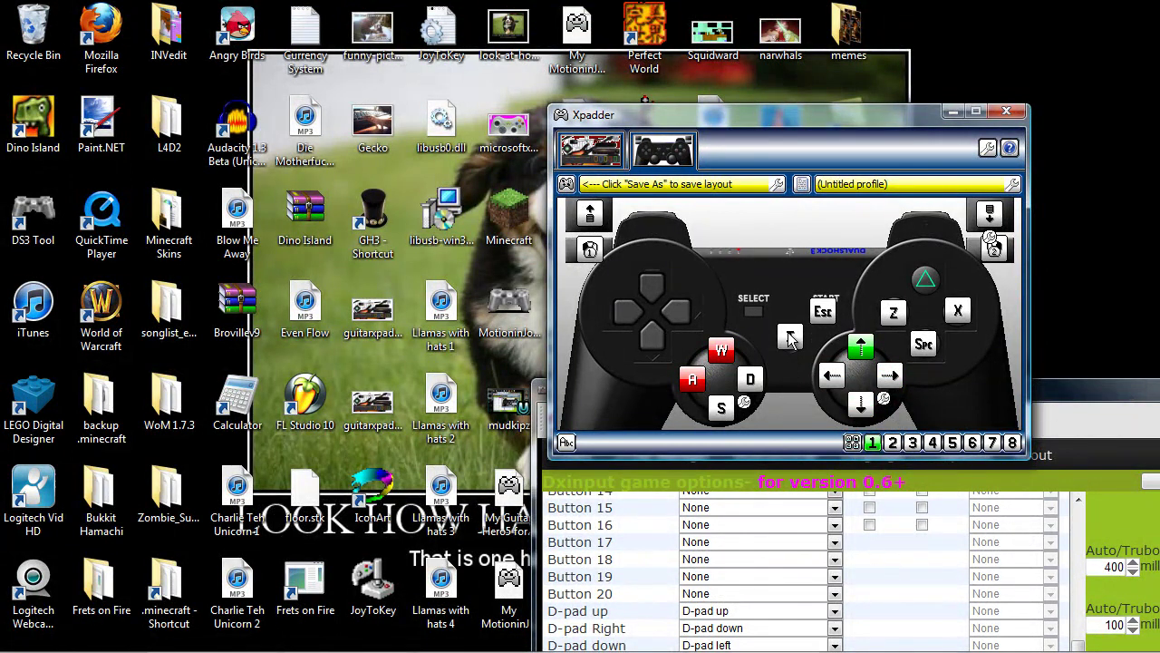
Step: Start Minecraft Beta 1.5_01, log in through the launcher, and reach the Singleplayer Select World list
{"action": "double_click", "coordinate": [513, 222]}
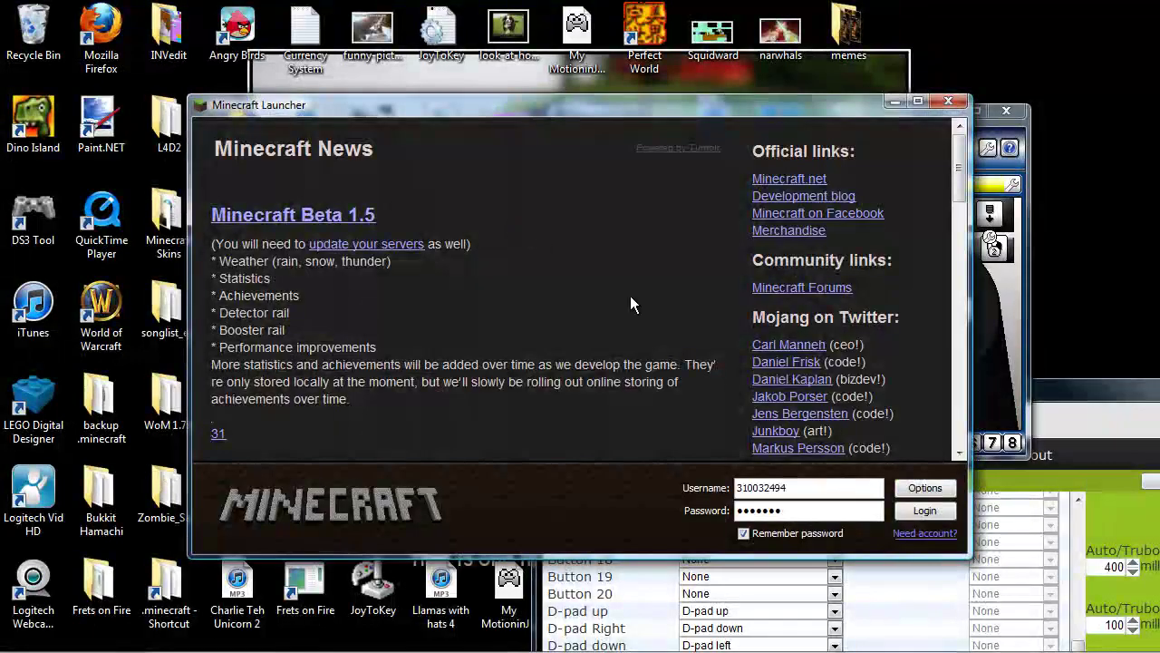
{"action": "left_click", "coordinate": [915, 512]}
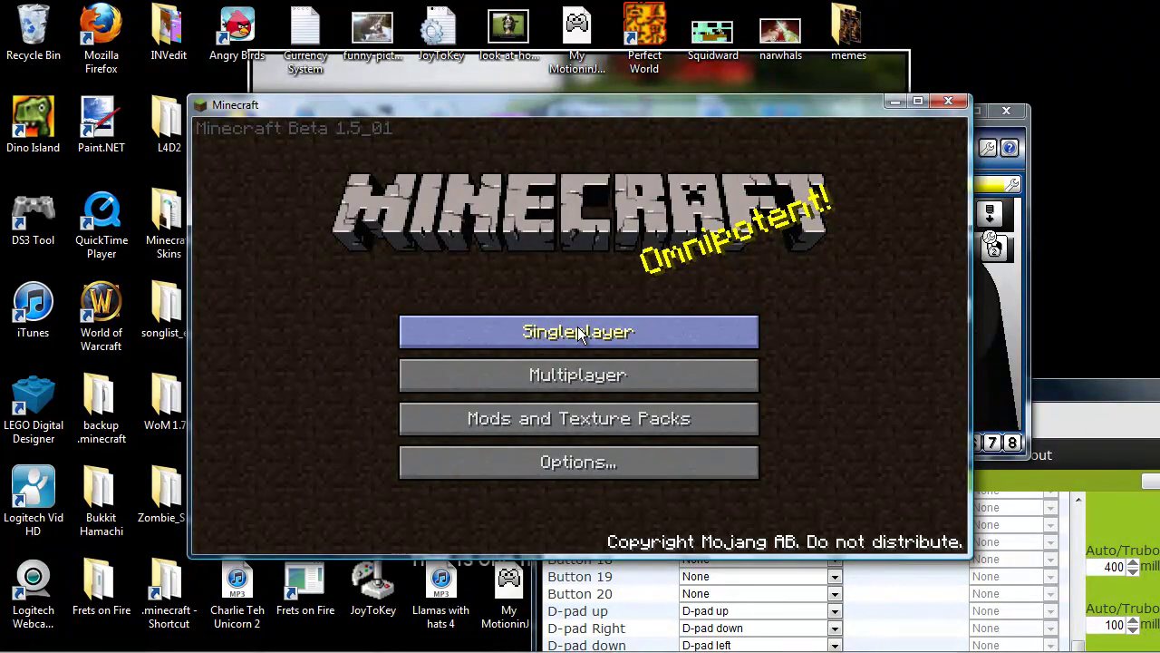
{"action": "left_click", "coordinate": [577, 332]}
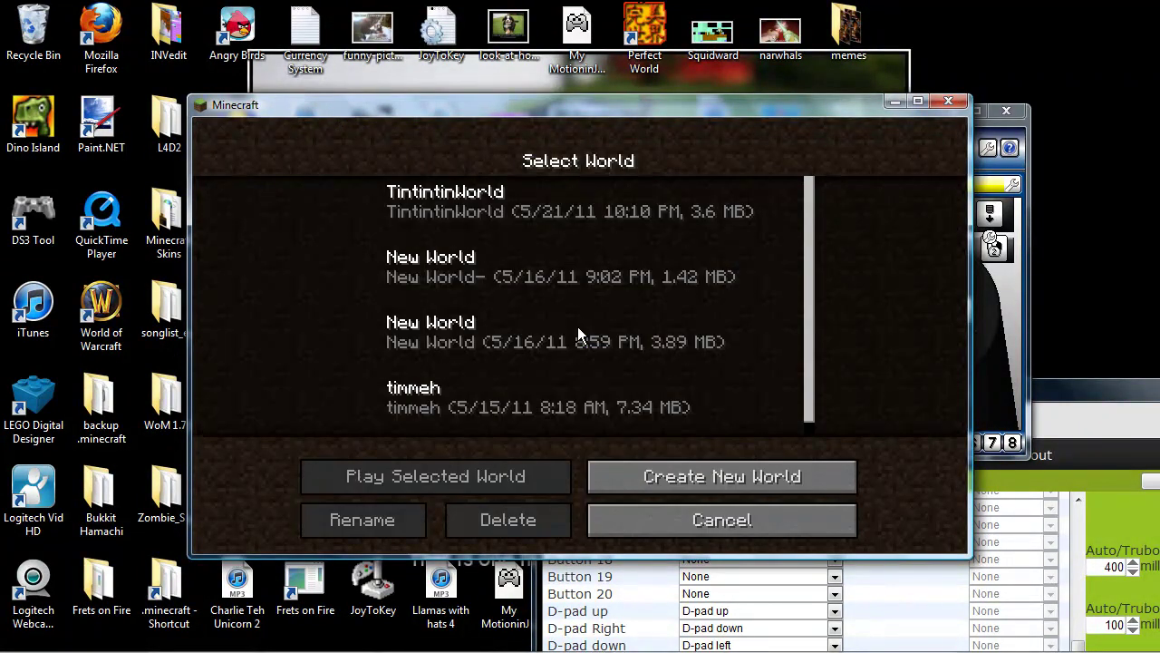
Step: Replace the default 'New World' name with 'Xpadder Test World' and create the world
{"action": "left_click", "coordinate": [628, 479]}
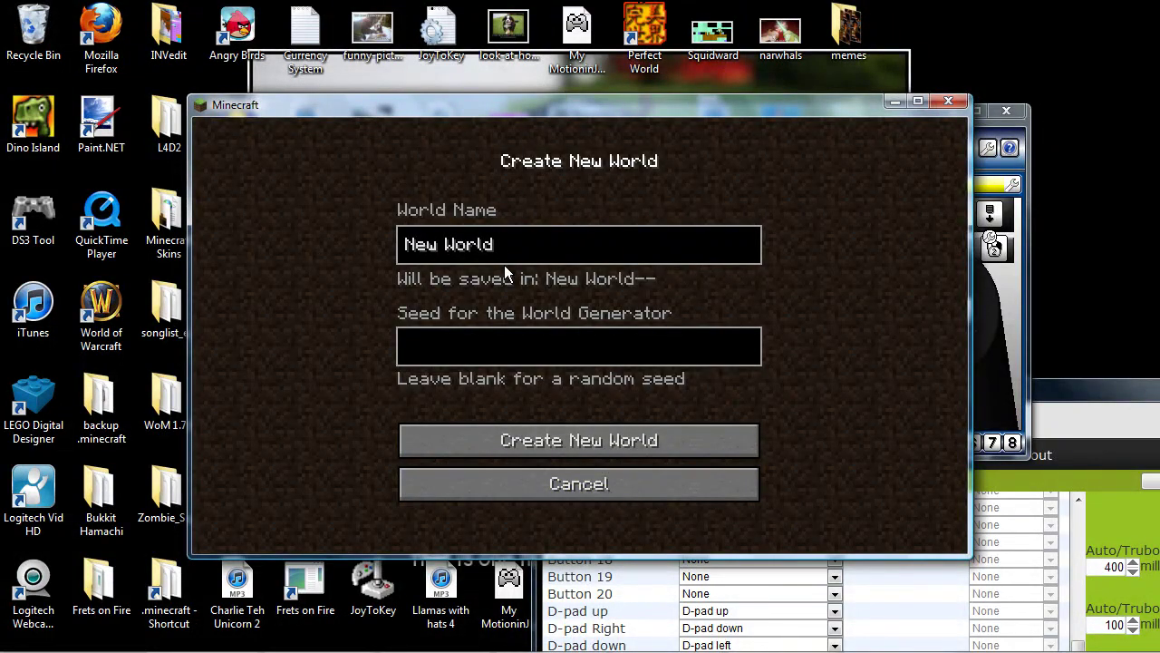
{"action": "key", "text": "BackSpace"}
{"action": "key", "text": "BackSpace"}
{"action": "key", "text": "BackSpace"}
{"action": "key", "text": "BackSpace"}
{"action": "key", "text": "BackSpace"}
{"action": "key", "text": "BackSpace"}
{"action": "key", "text": "BackSpace"}
{"action": "key", "text": "BackSpace"}
{"action": "key", "text": "BackSpace"}
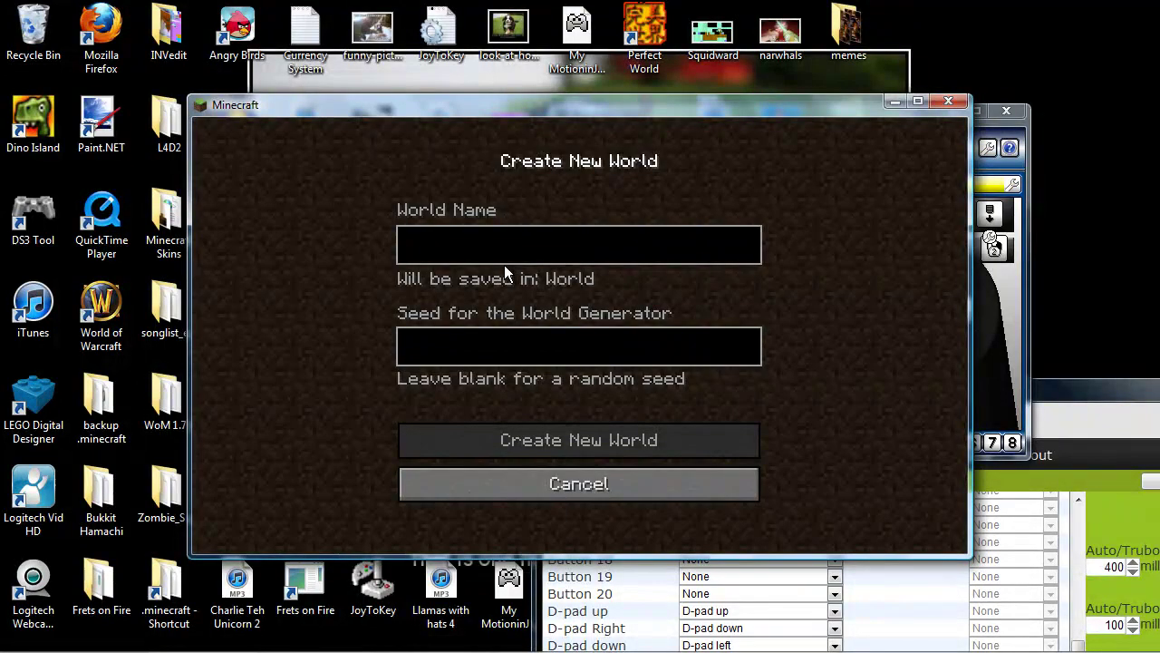
{"action": "type", "text": "Xpadde"}
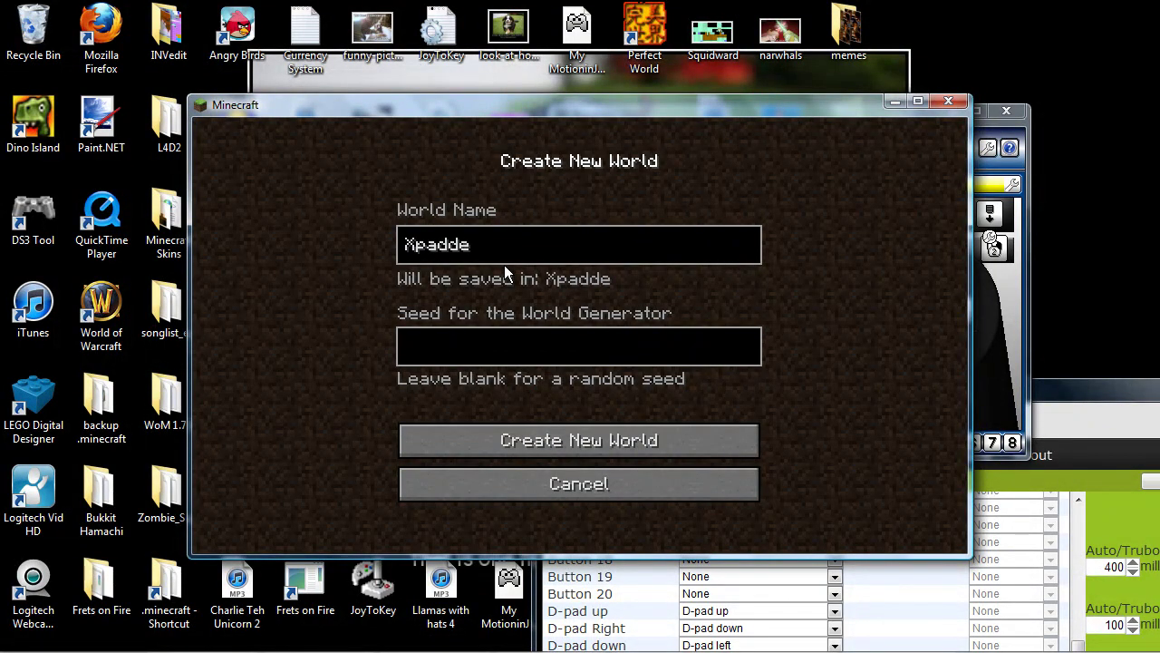
{"action": "type", "text": "r Test World"}
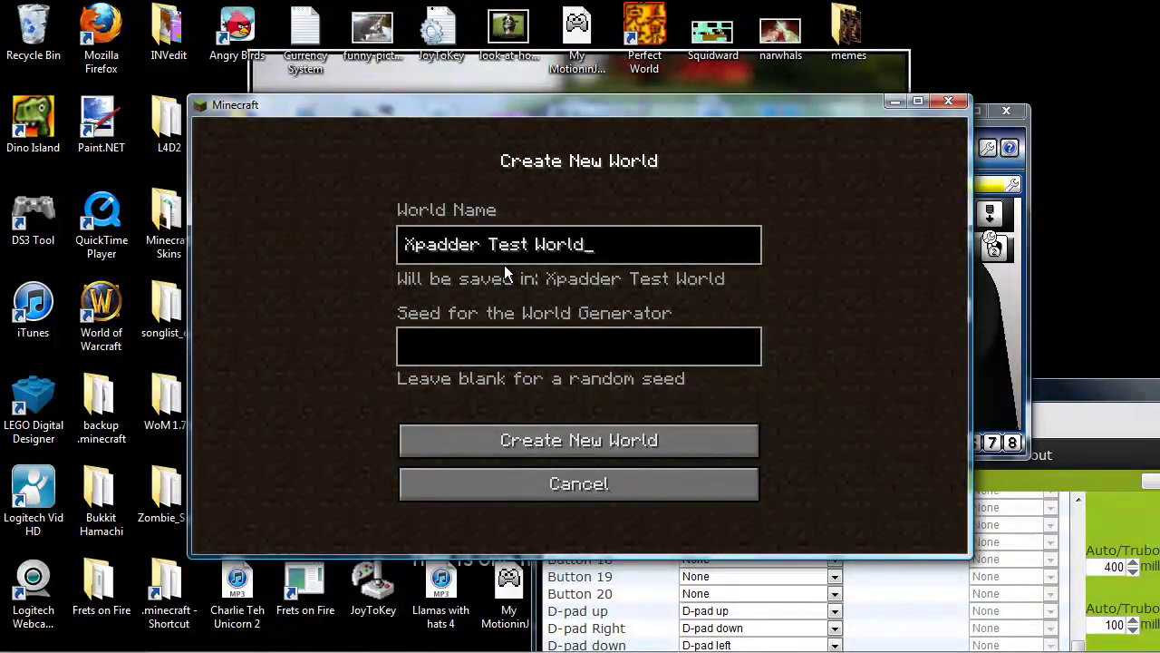
{"action": "key", "text": "Return"}
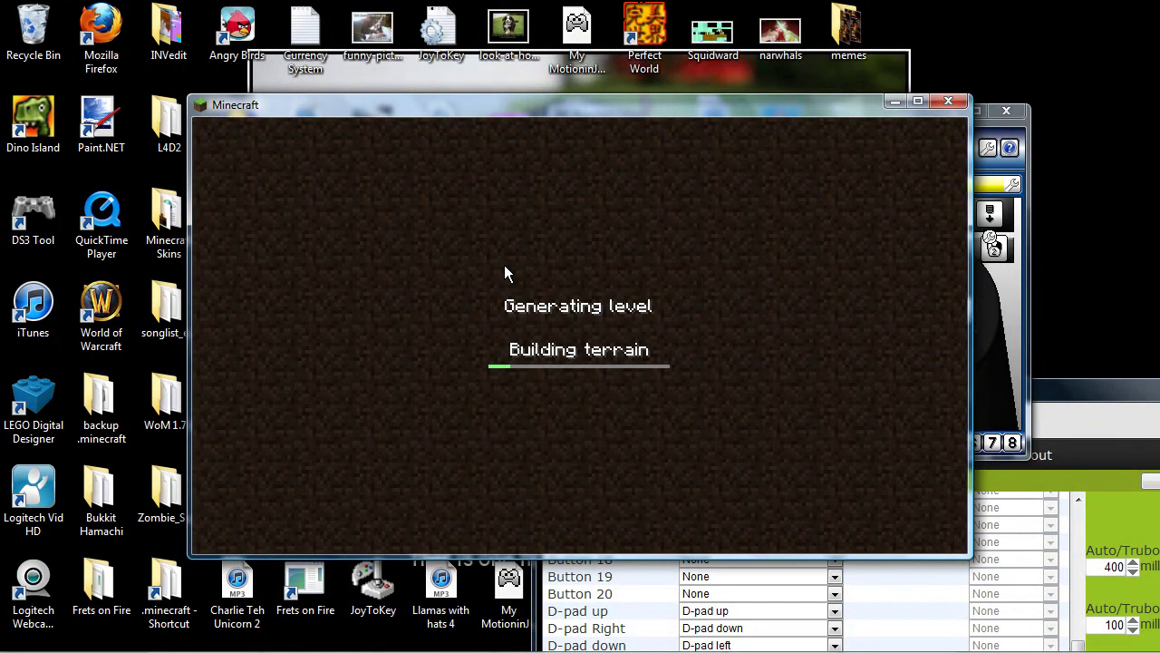